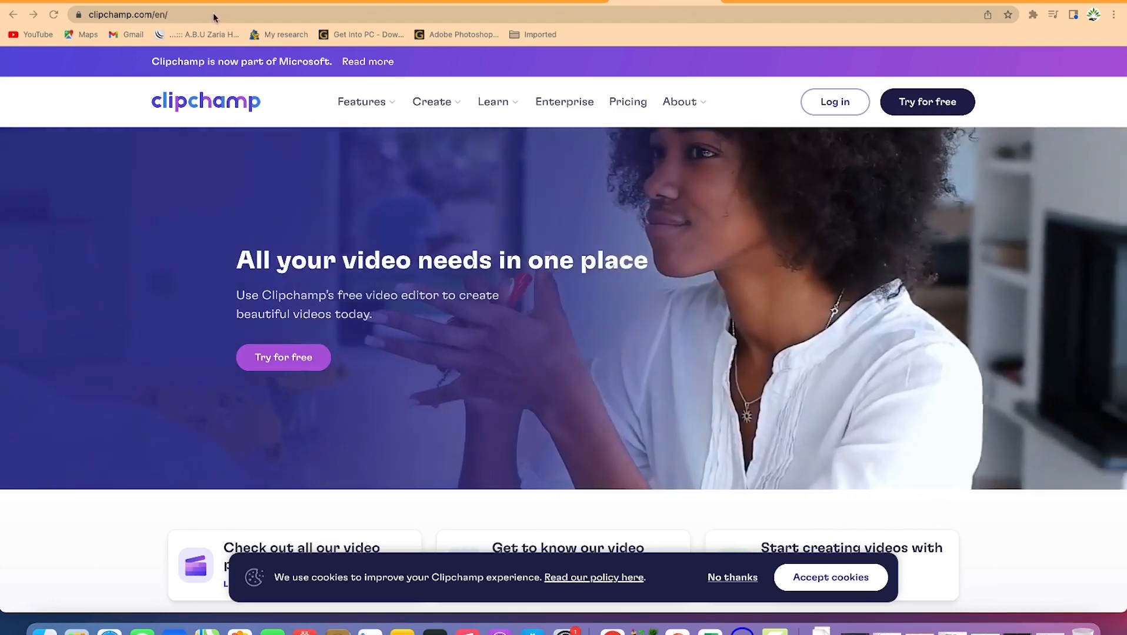
- Enter the Clipchamp web app through the homepage's free trial link
click(214, 13)
click(214, 13)
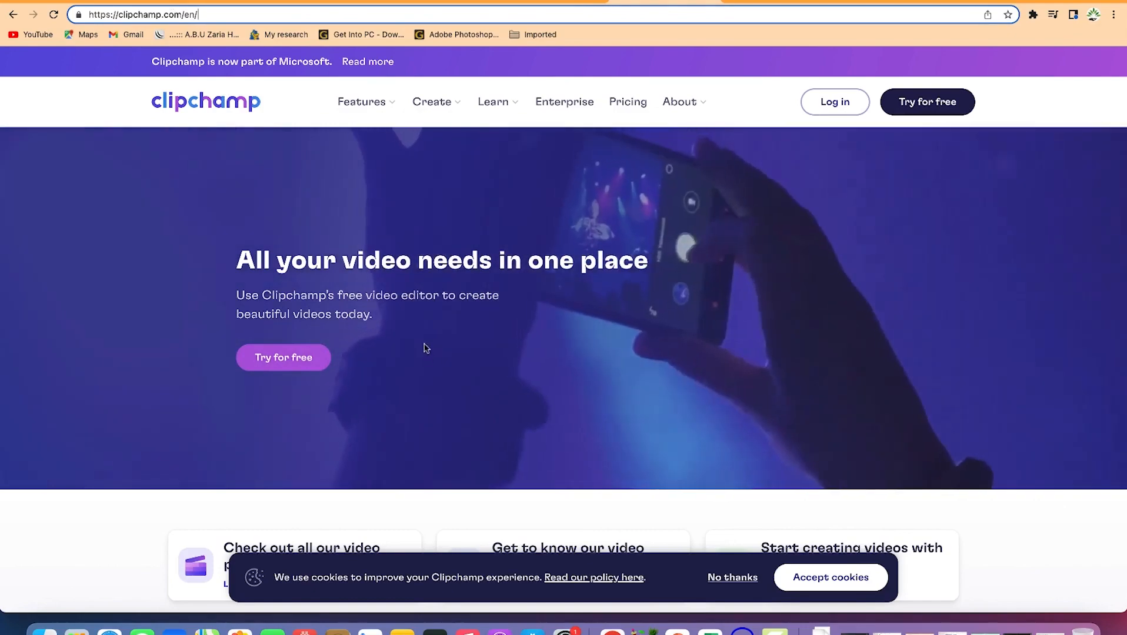
scroll(637, 322, down, 6)
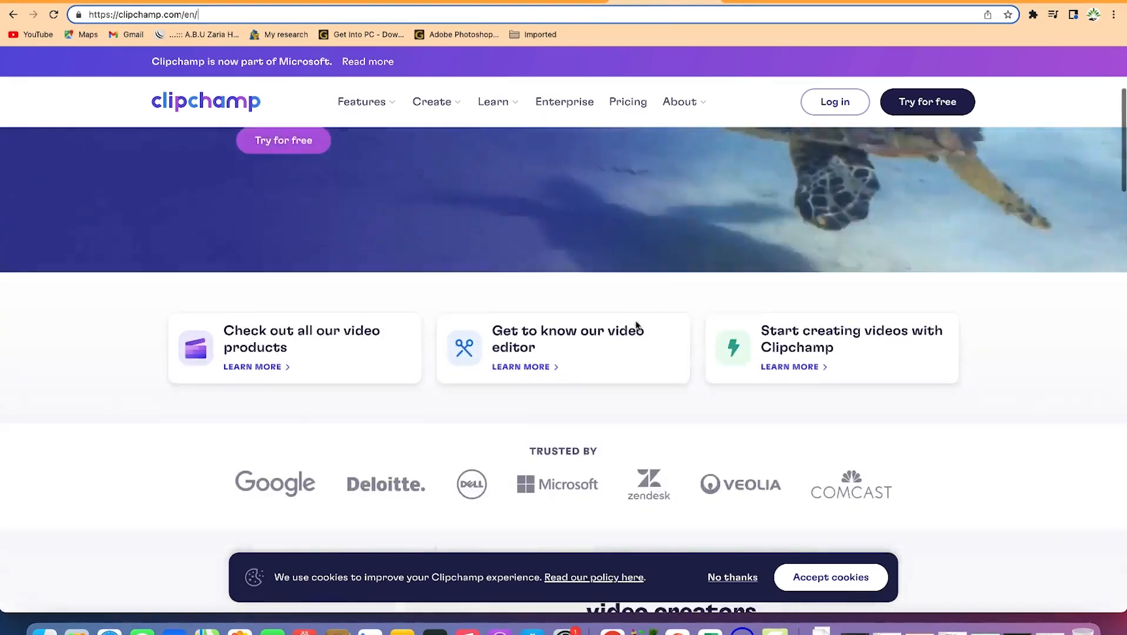
scroll(637, 324, up, 9)
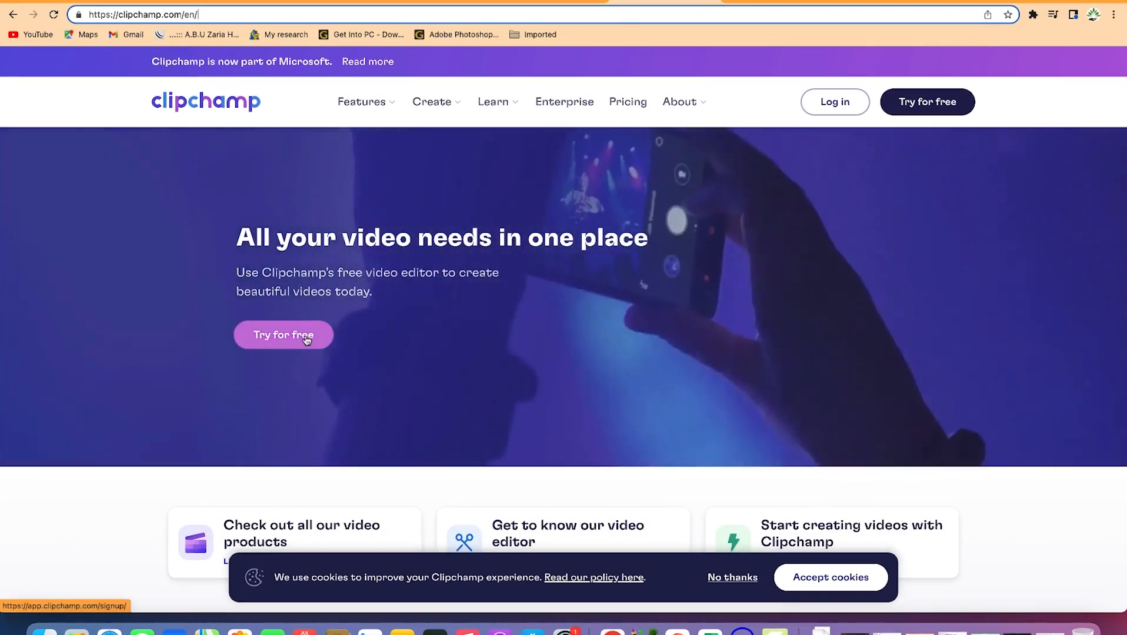
click(306, 342)
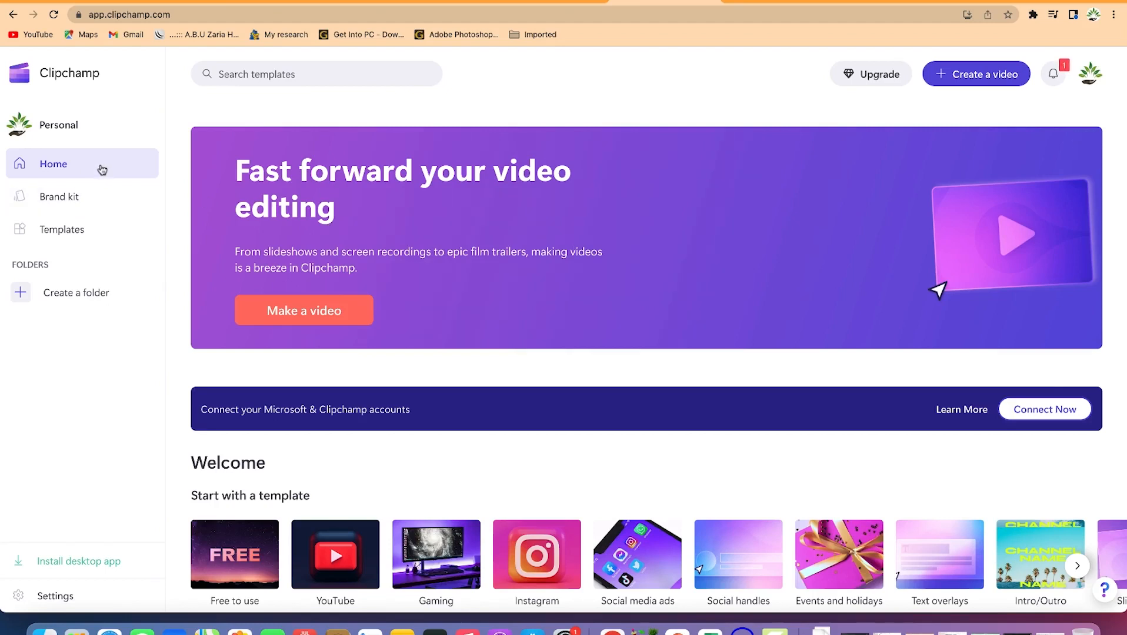
- Review the Brand kit page and the home page's template categories, recording options and existing videos
click(84, 201)
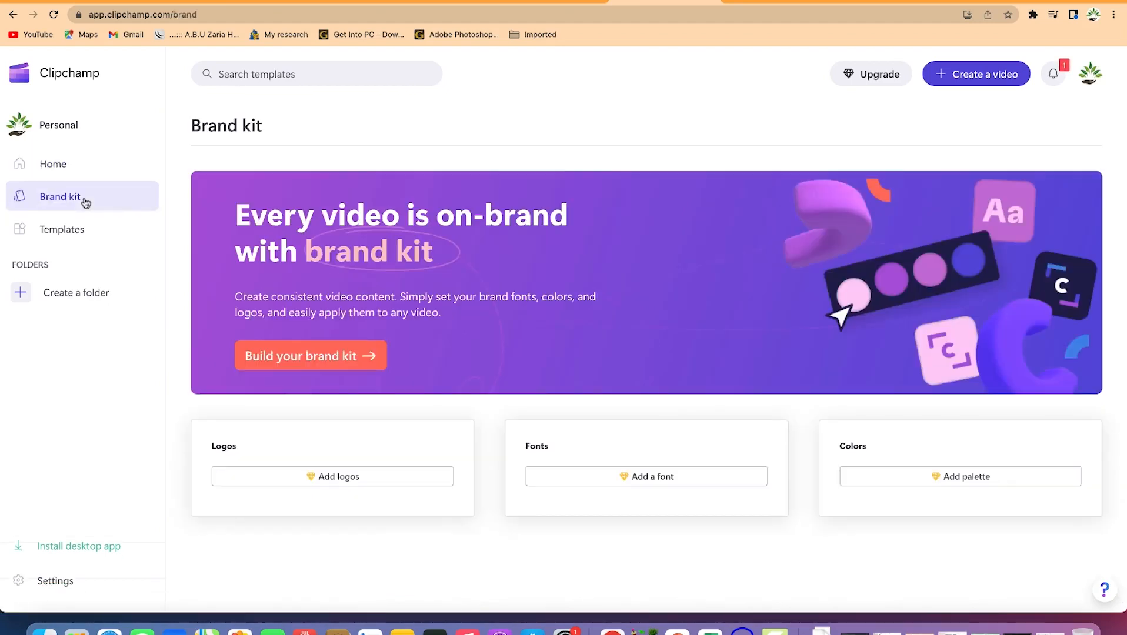
click(107, 164)
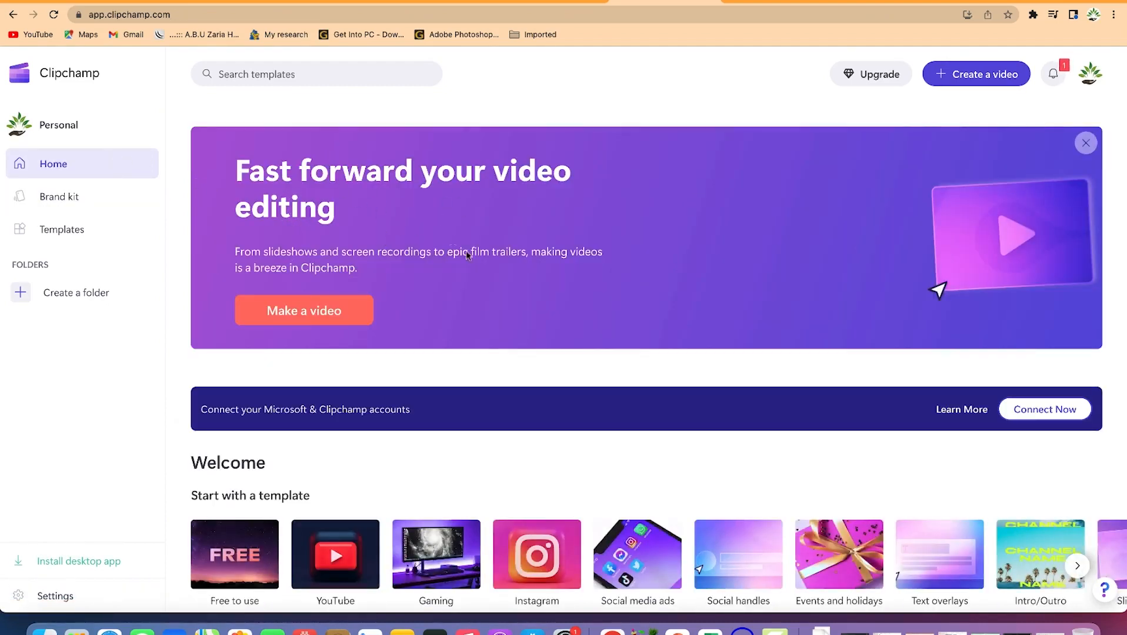
scroll(486, 303, down, 3)
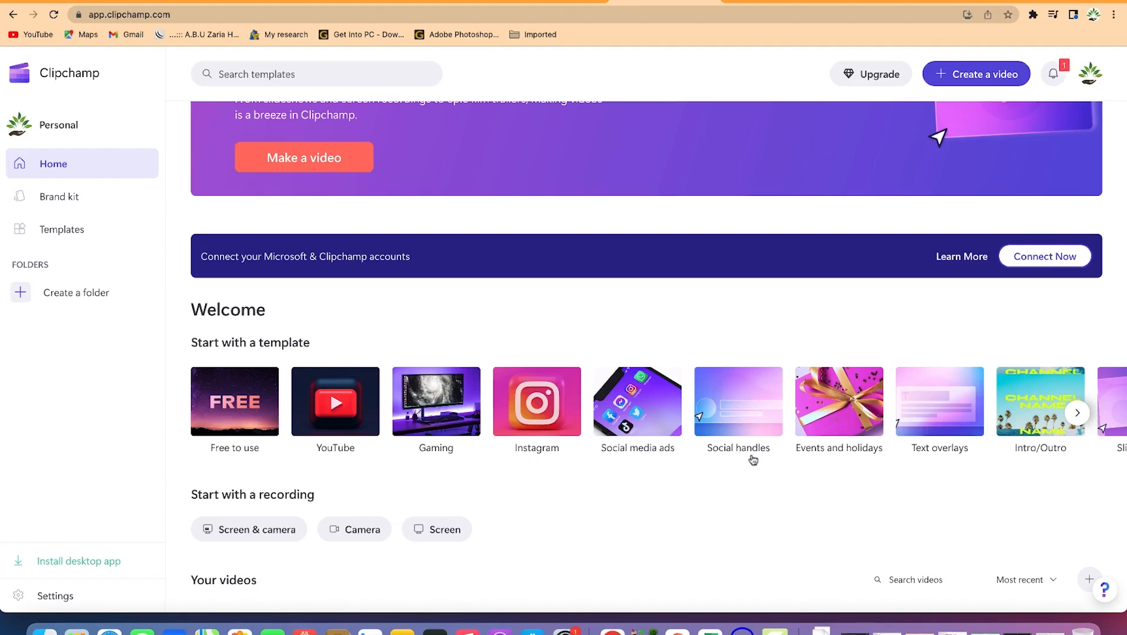
scroll(574, 475, down, 3)
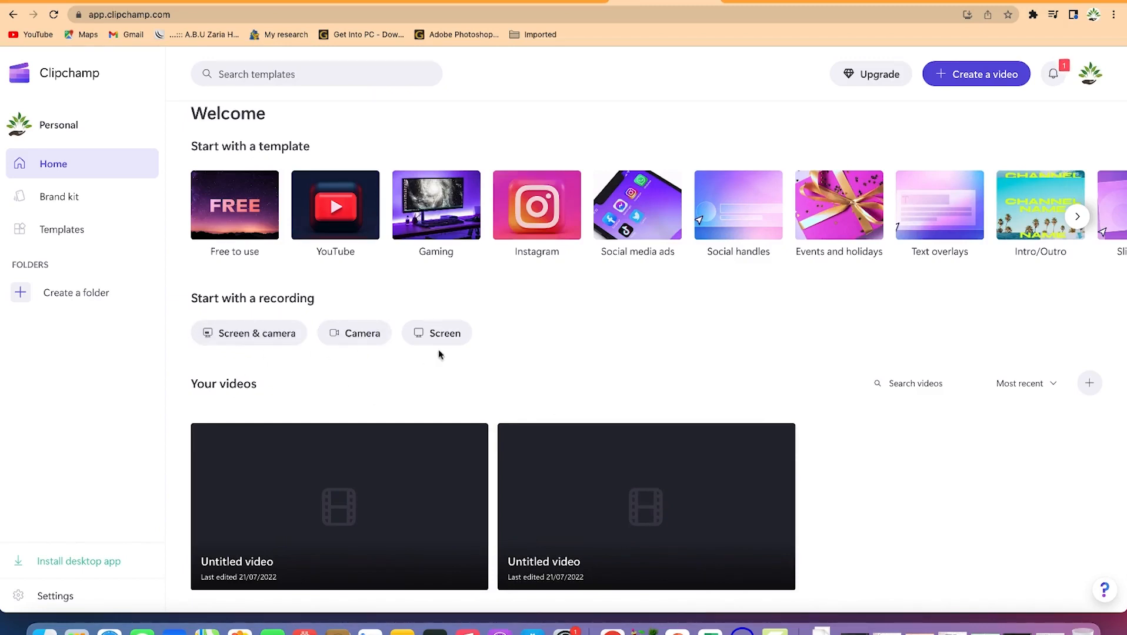
scroll(416, 382, down, 1)
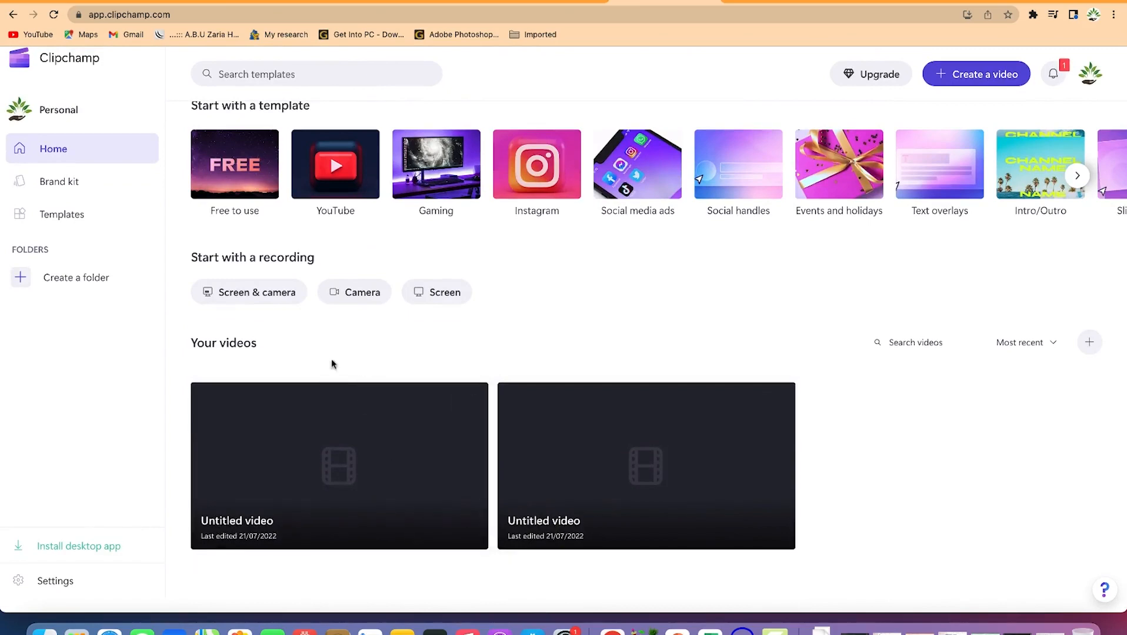
click(85, 182)
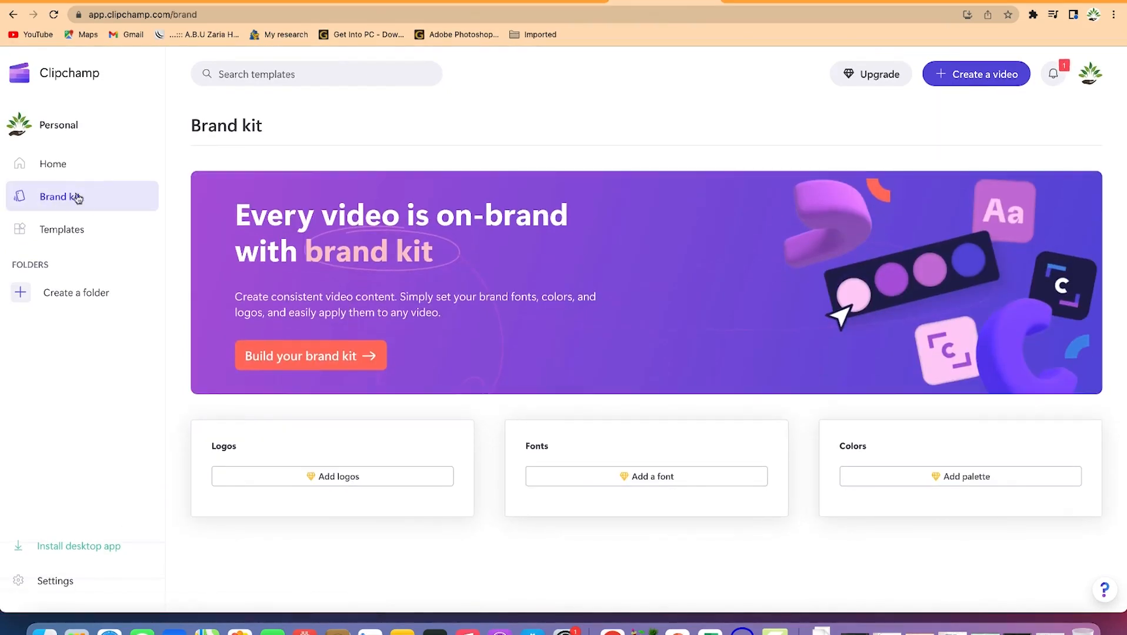
- Browse the template library, including its free-to-use, YouTube, gaming, Instagram and social media ad templates
click(87, 241)
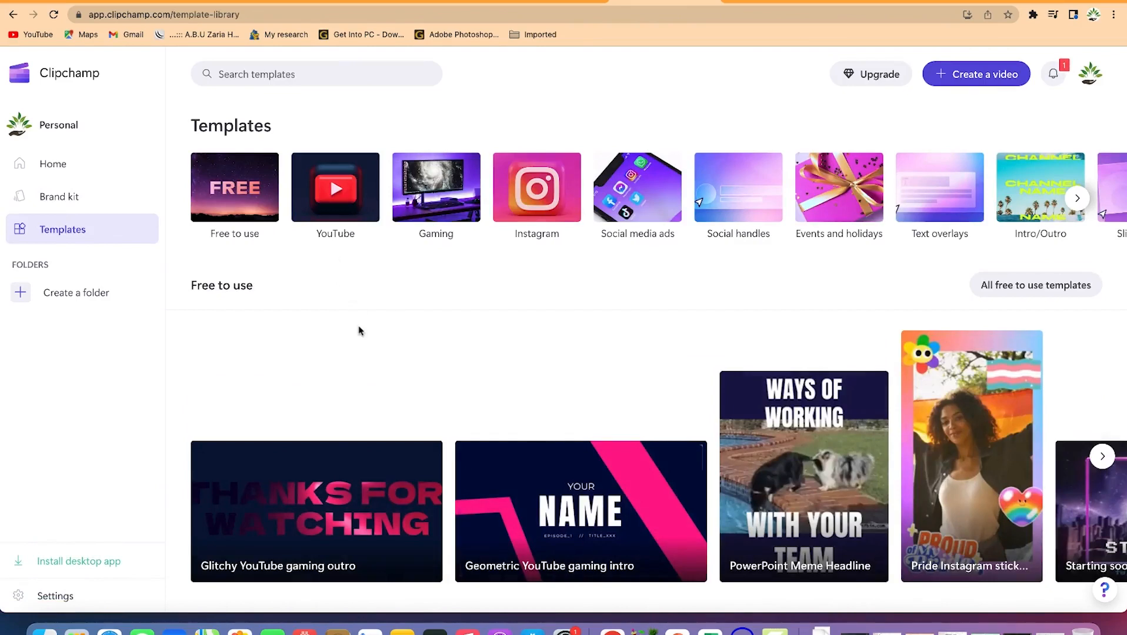
scroll(375, 390, down, 3)
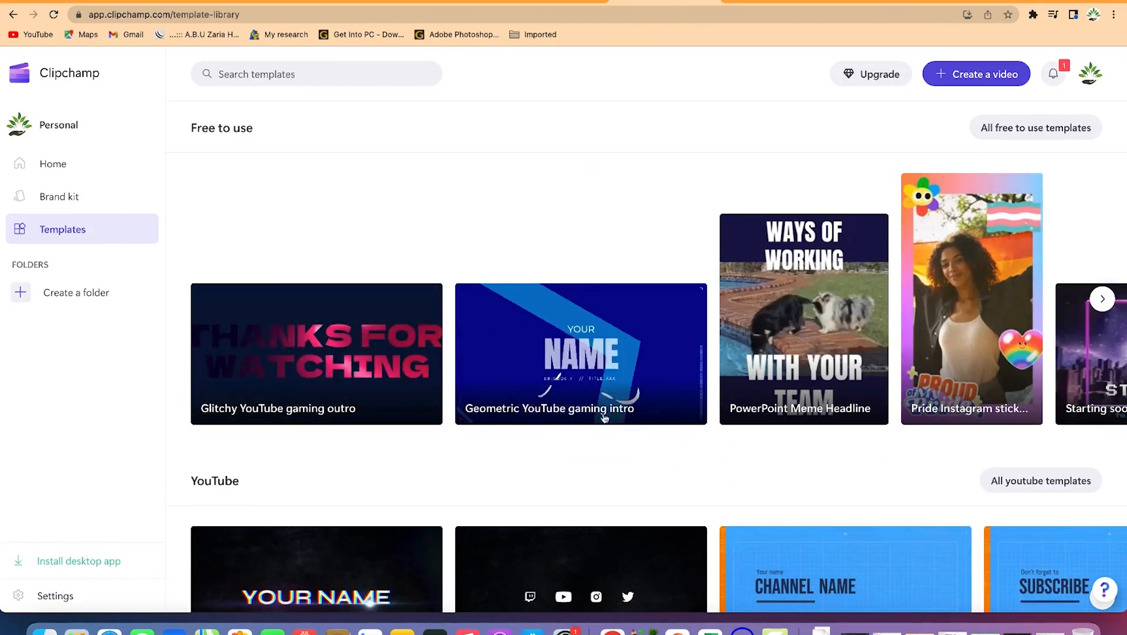
scroll(599, 385, down, 8)
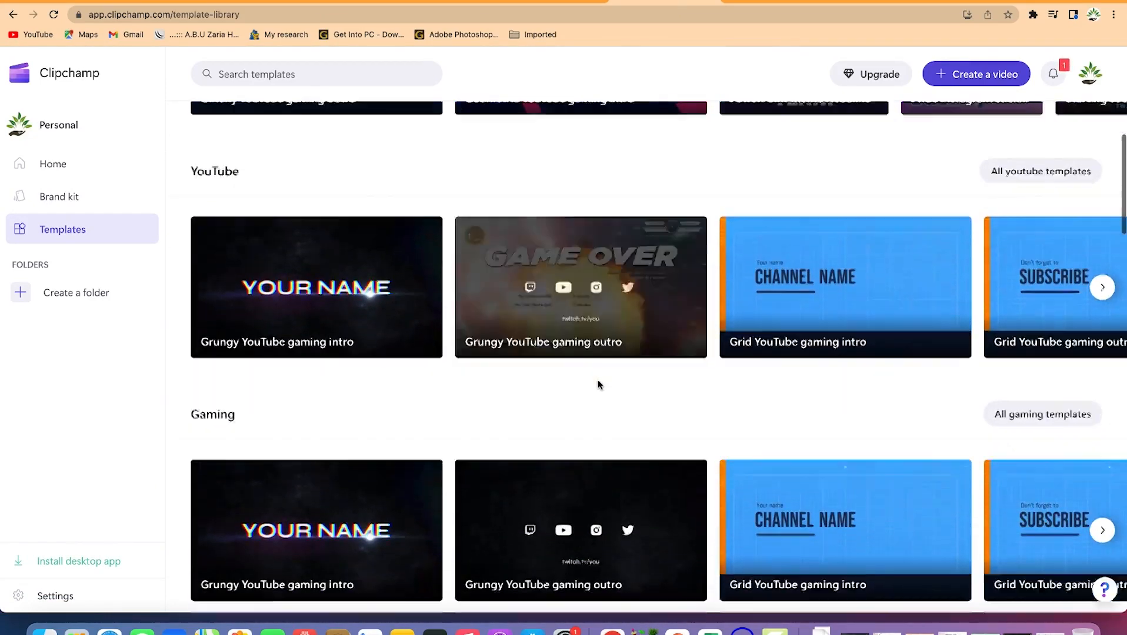
scroll(599, 385, down, 10)
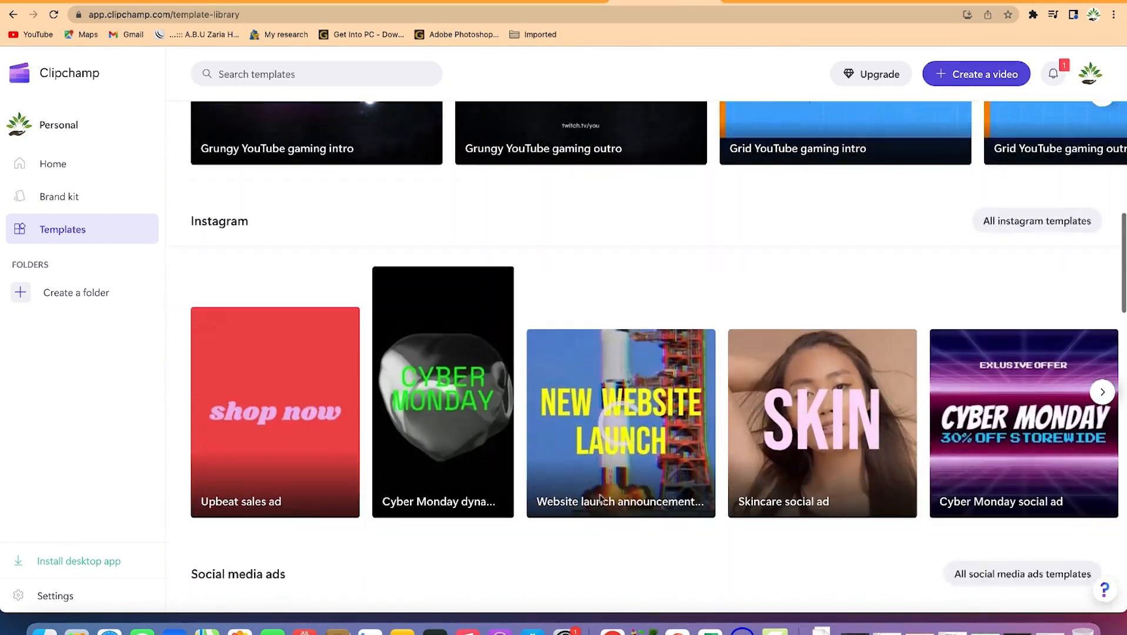
scroll(601, 499, down, 5)
scroll(601, 499, up, 9)
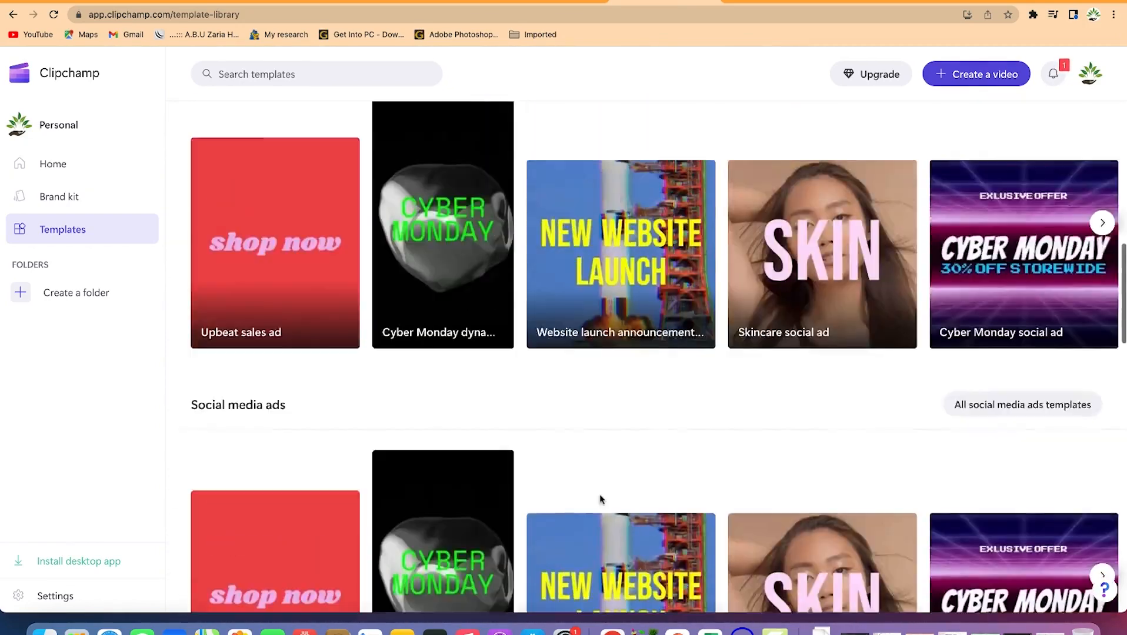
scroll(601, 499, up, 10)
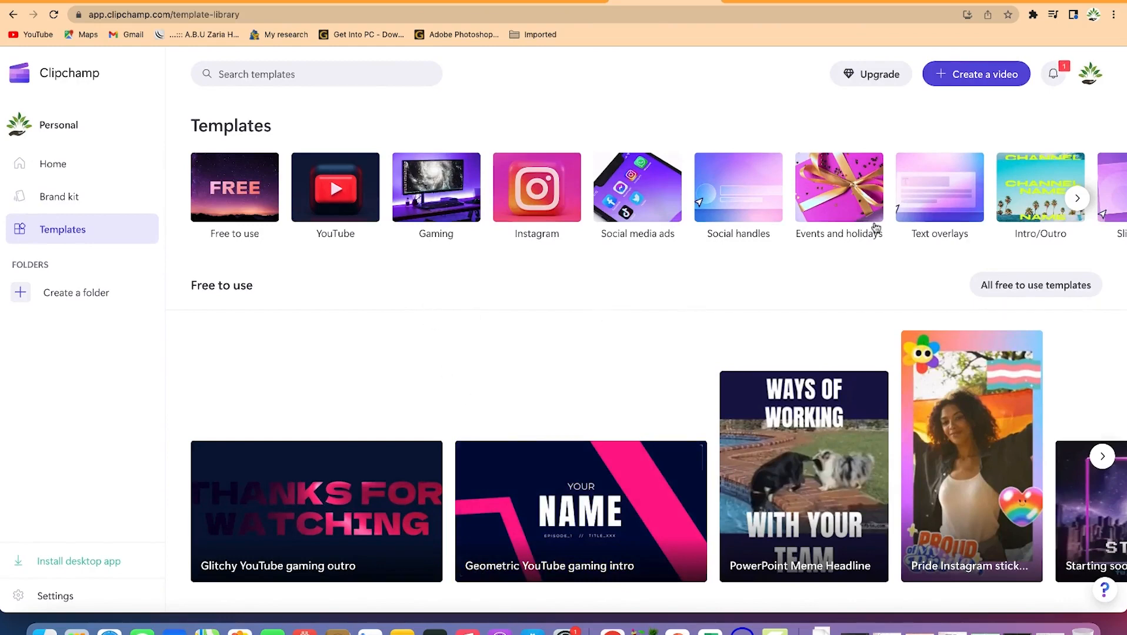
- Create a new video project and open the Text to speech tool
click(980, 84)
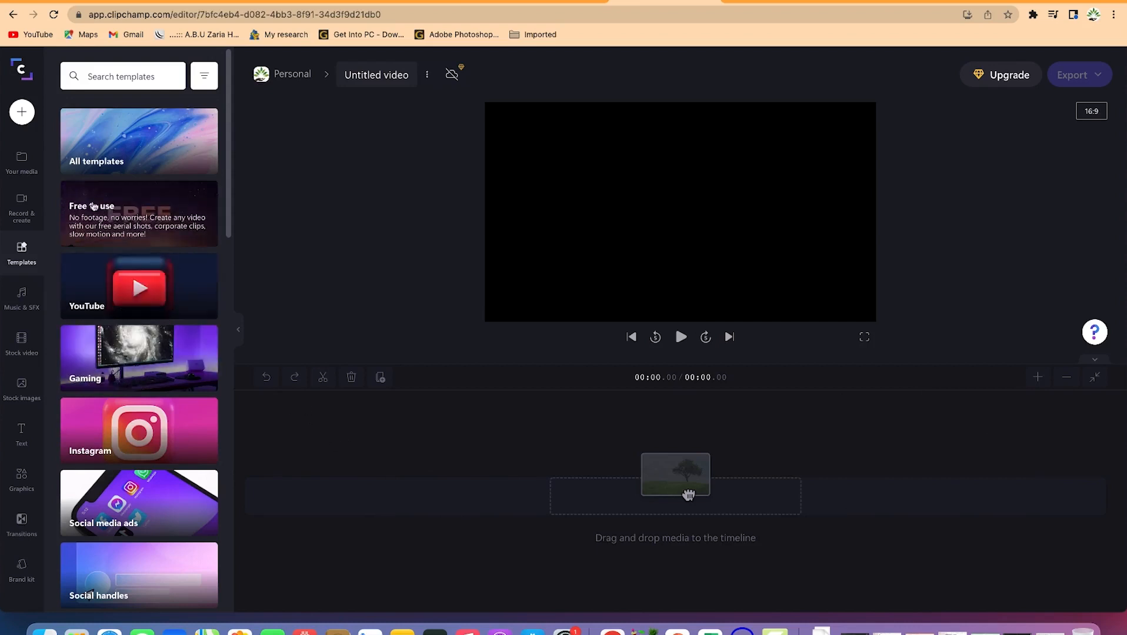
click(27, 224)
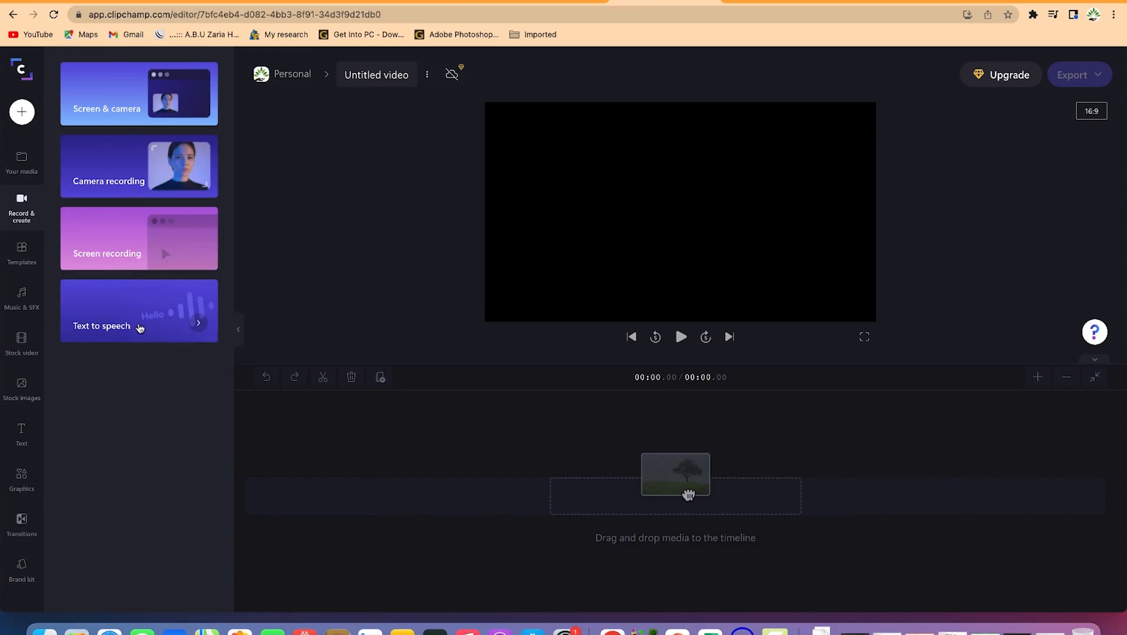
click(140, 327)
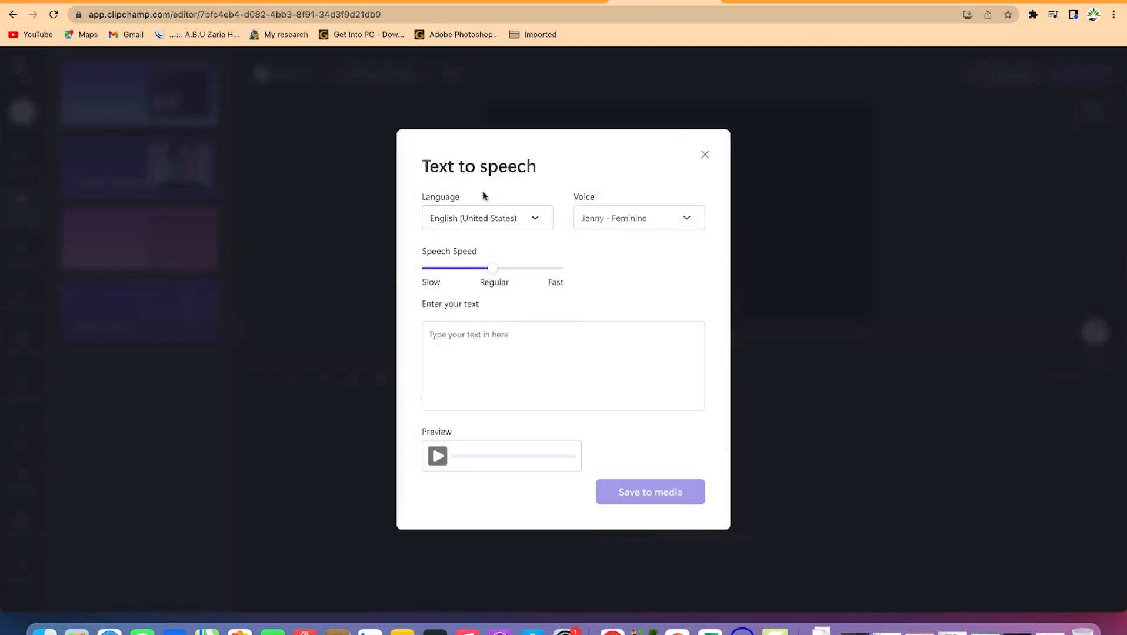
- Look through the languages available for text to speech without changing the selection
click(535, 222)
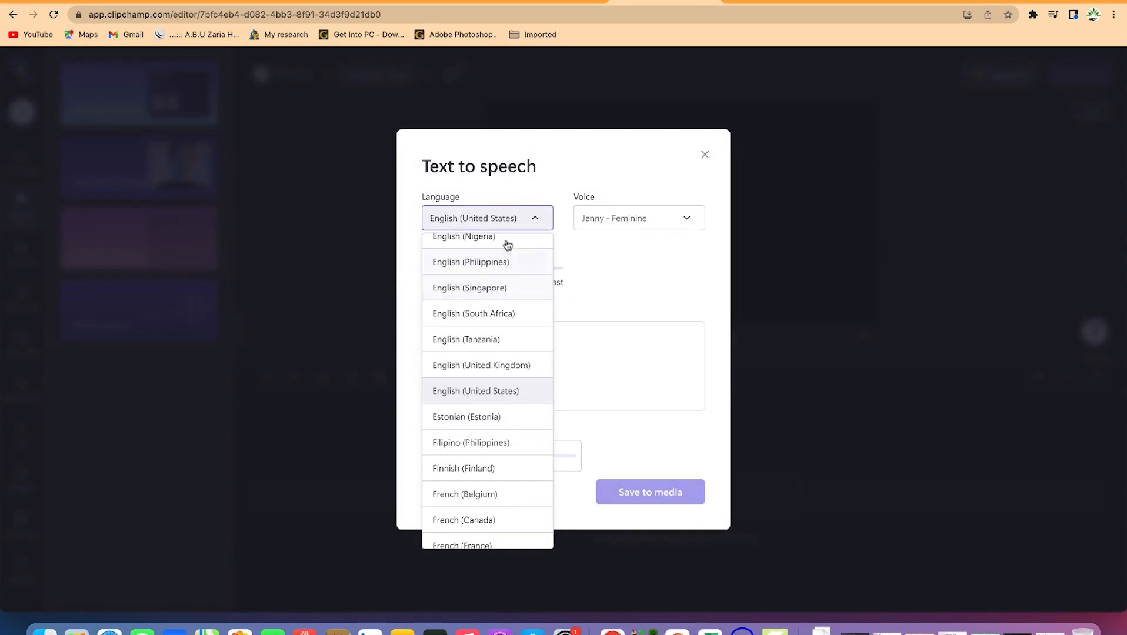
scroll(488, 425, down, 5)
scroll(488, 425, down, 15)
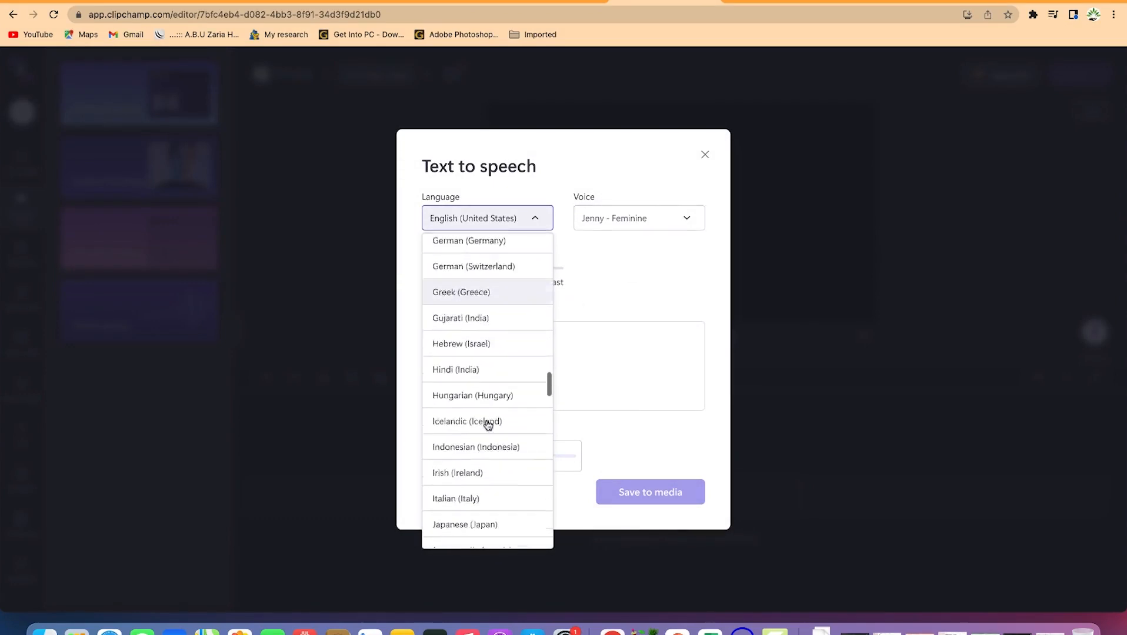
scroll(488, 425, up, 20)
scroll(488, 425, up, 10)
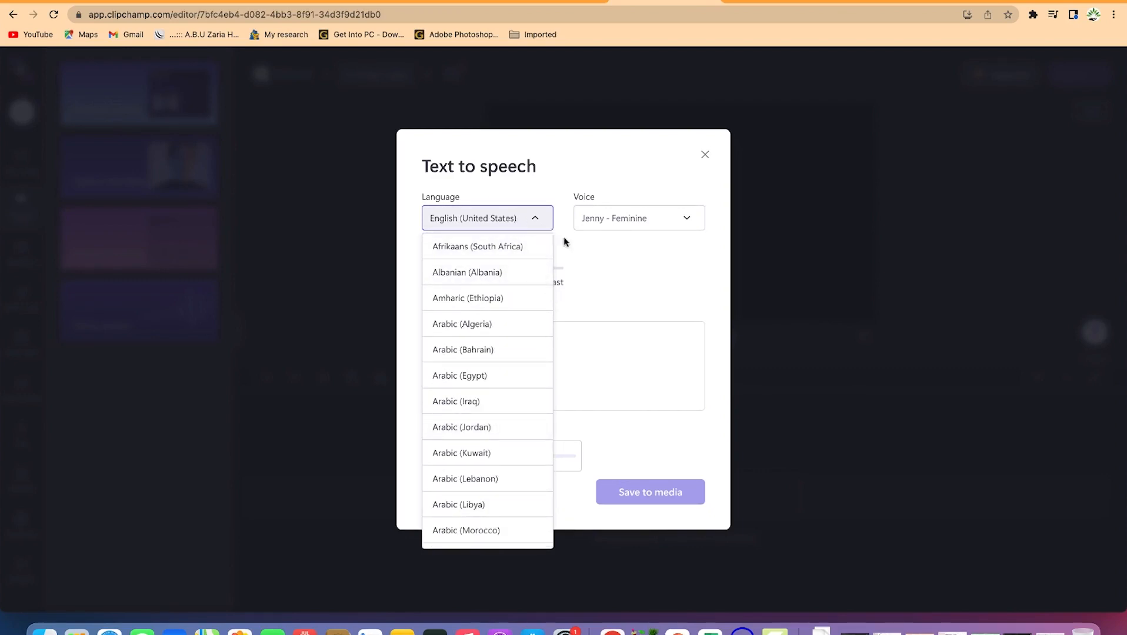
click(616, 267)
- Look through the voices offered for English (United States) without changing the selection
click(670, 220)
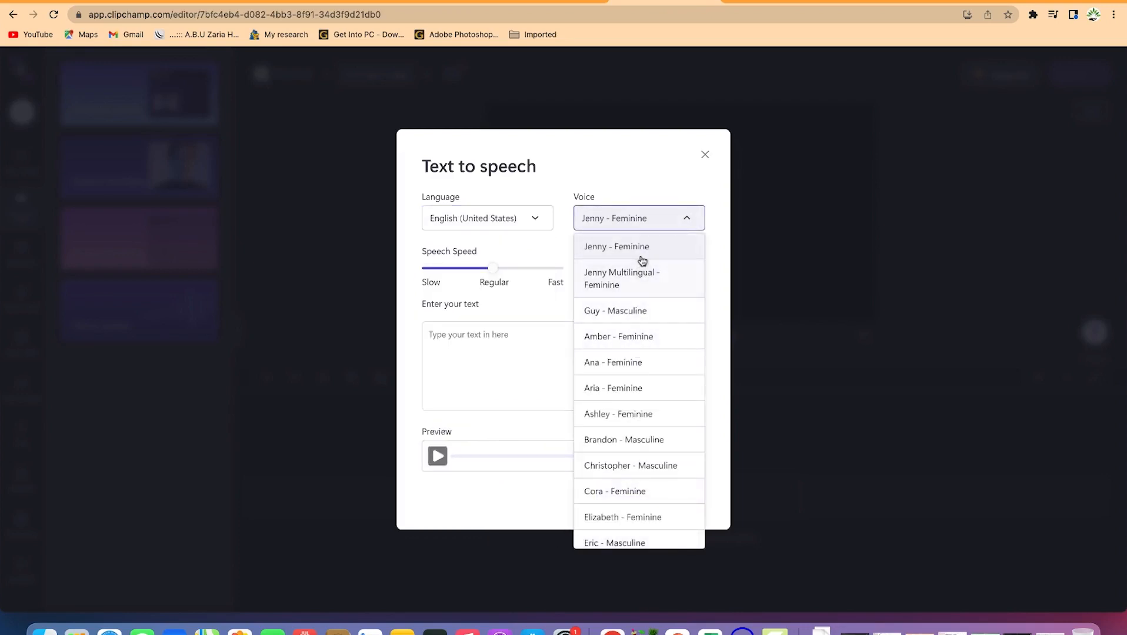
scroll(629, 362, down, 3)
scroll(629, 360, down, 5)
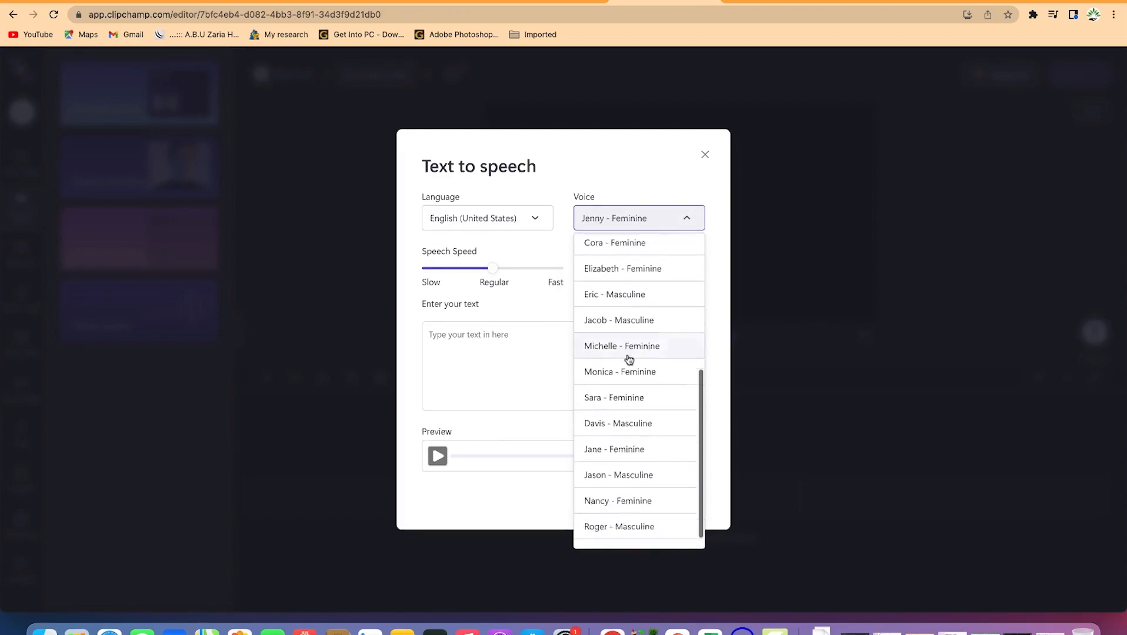
scroll(630, 361, up, 8)
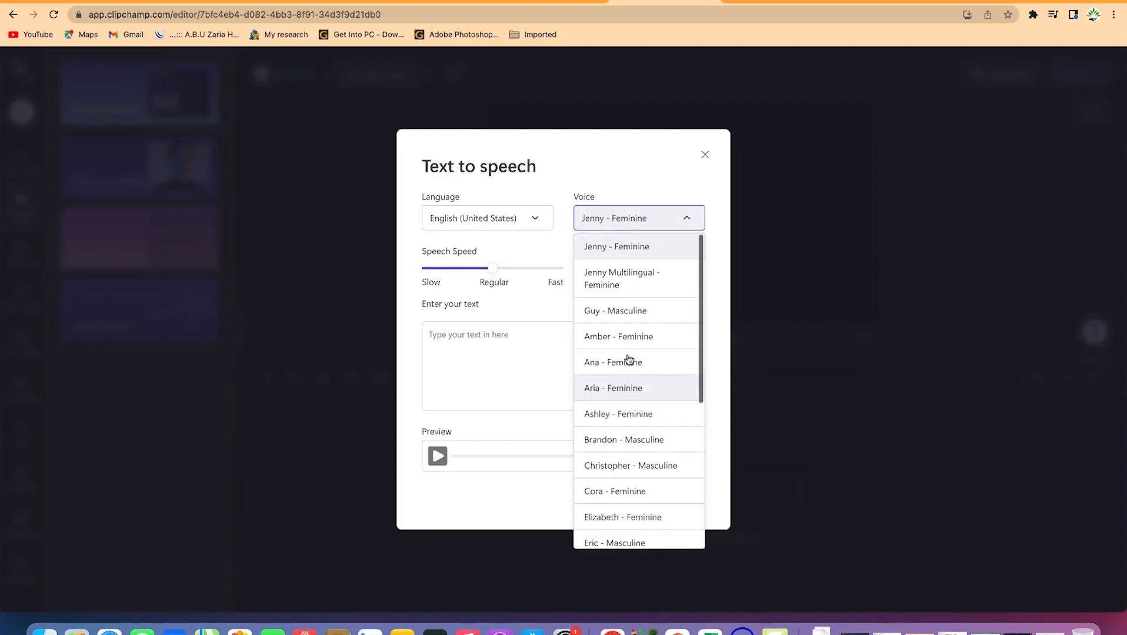
click(524, 322)
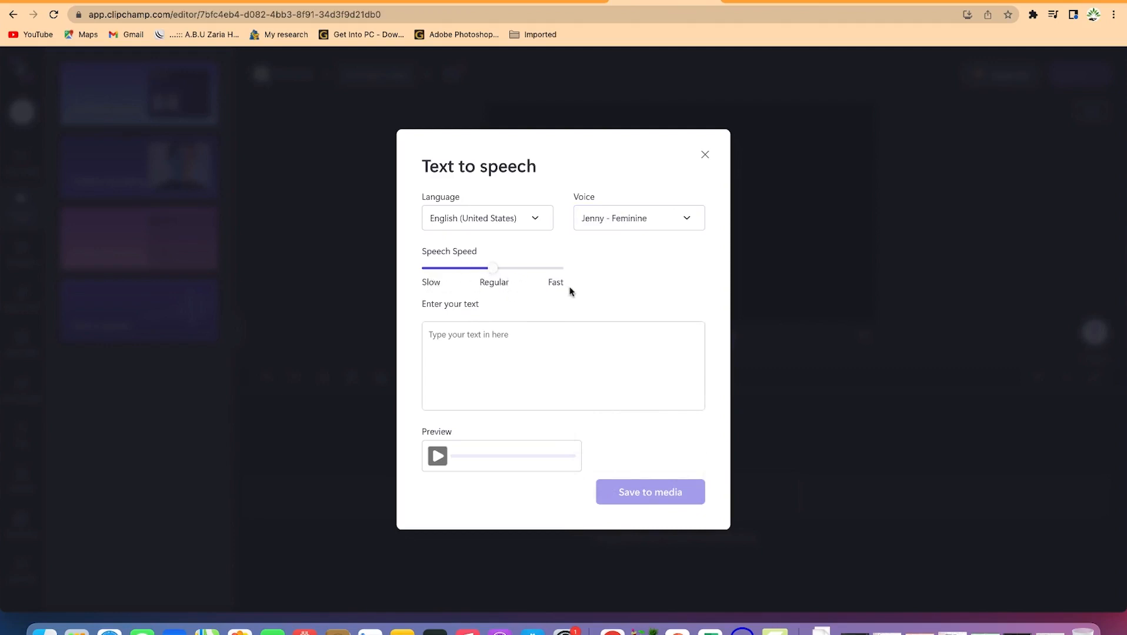
- Enter "welcome to epic mentorship please remember to subscribe" as the speech text and play its preview
click(486, 346)
text(welcome to epic mentorship please remember to subscribe)
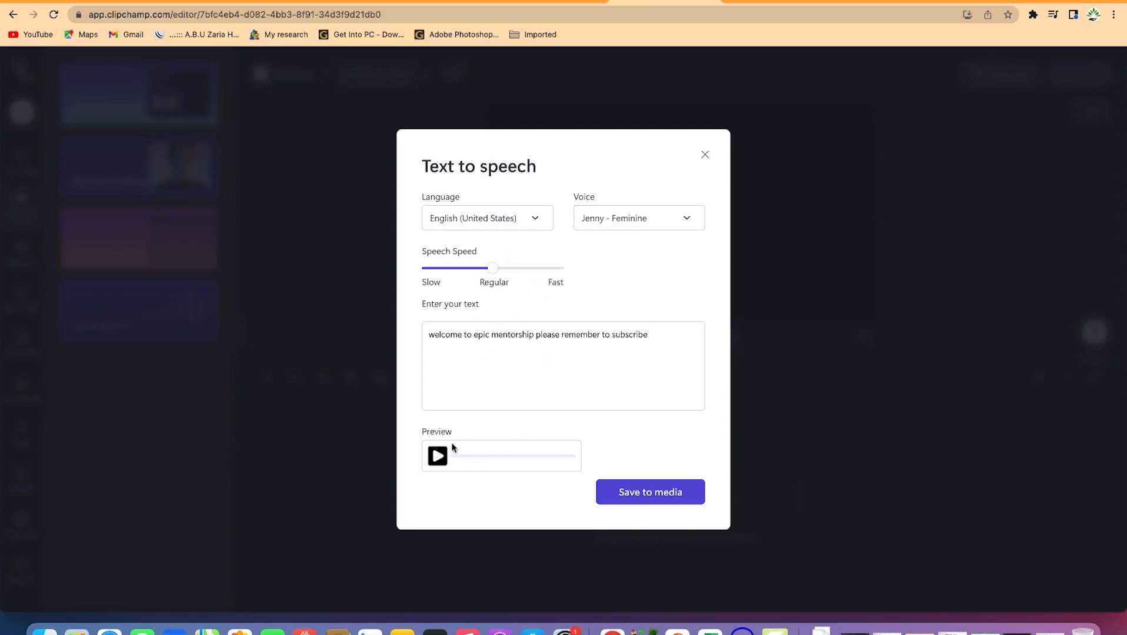
click(432, 456)
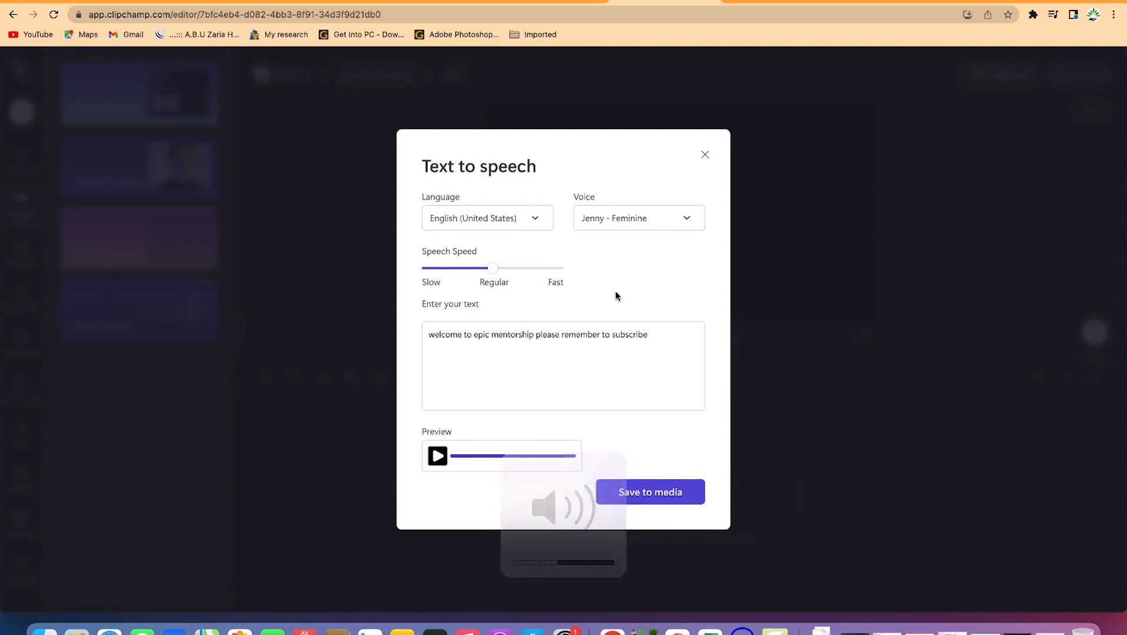
- Set the speech language to Filipino (Philippines) and play the preview
click(525, 224)
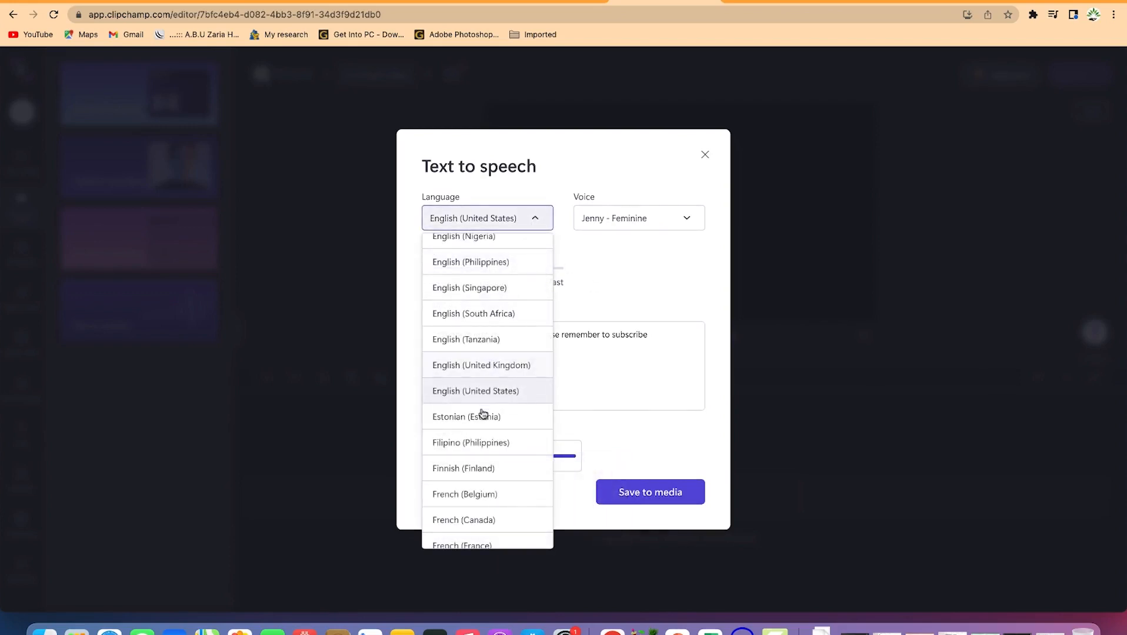
click(479, 443)
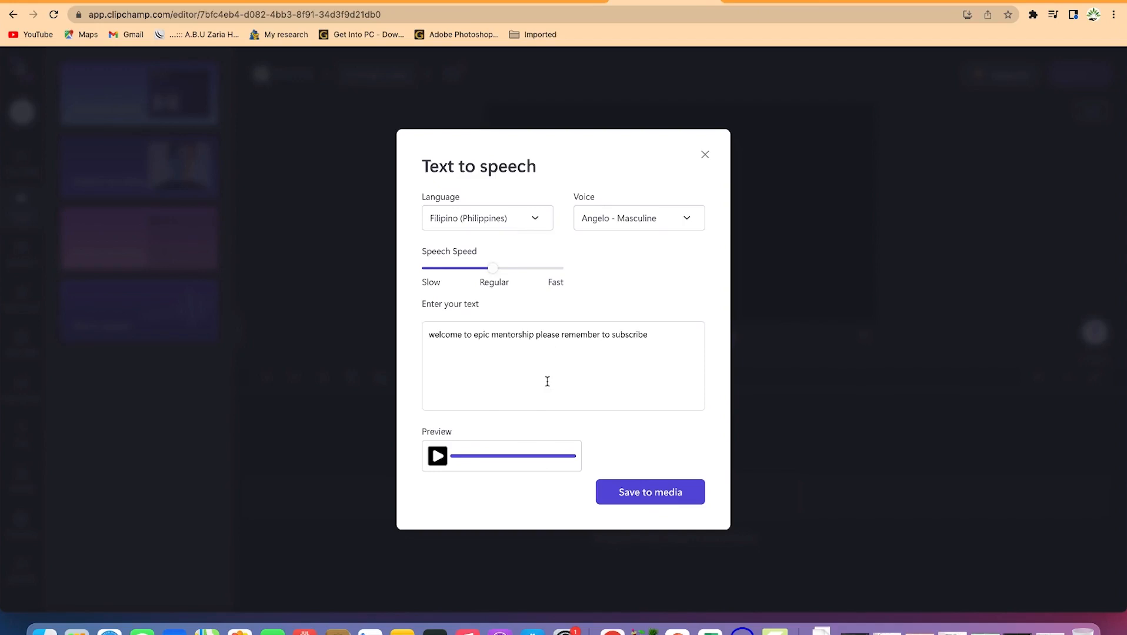
click(438, 458)
- Switch the speech language to French (Belgium) and play the preview
click(536, 225)
scroll(476, 416, down, 1)
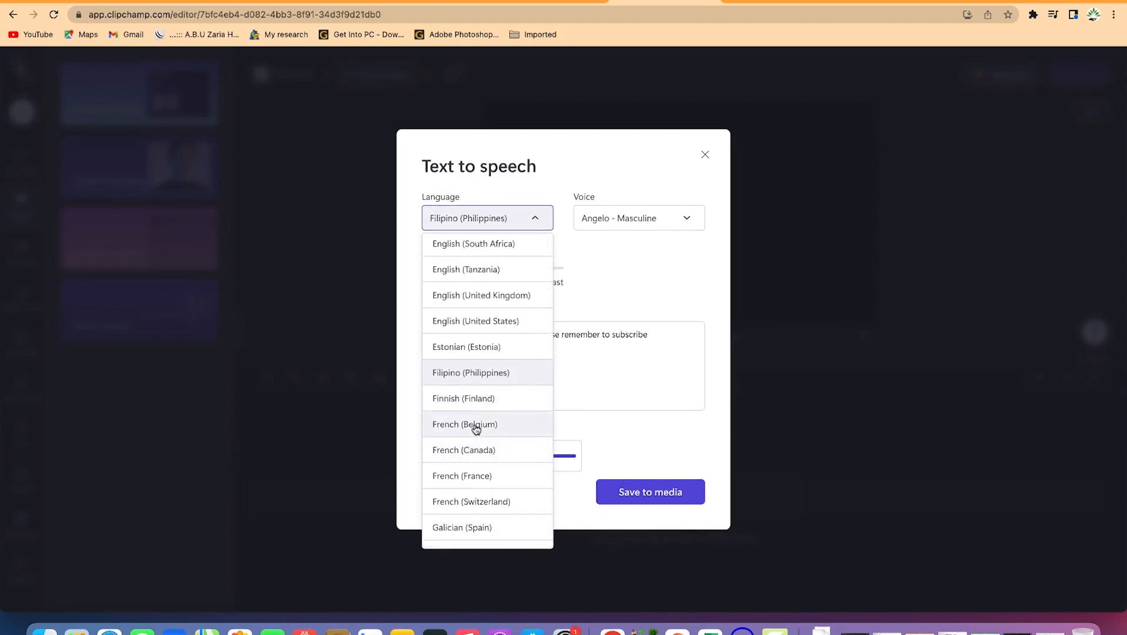
click(474, 426)
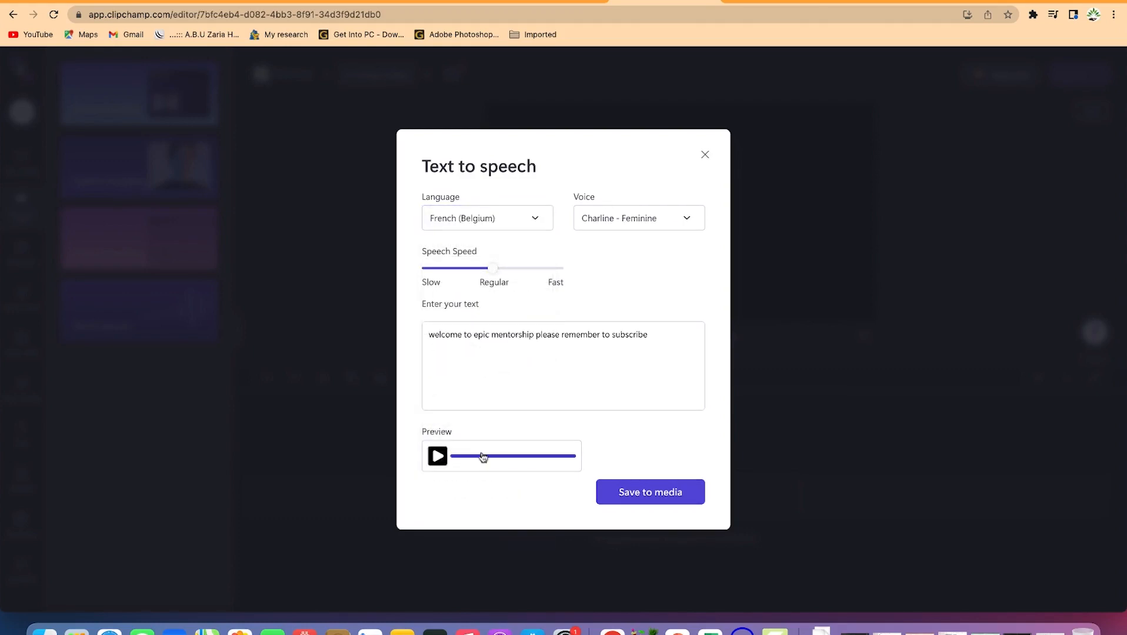
click(438, 460)
- Set the speech language to English (Canada)
click(516, 222)
scroll(494, 268, up, 5)
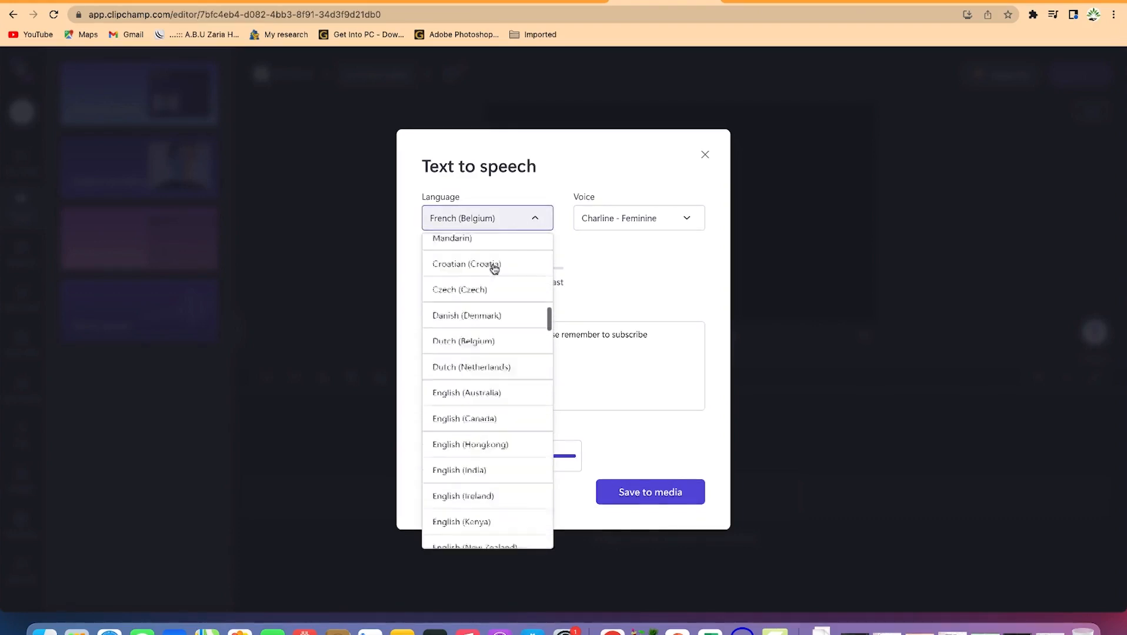
scroll(494, 269, up, 10)
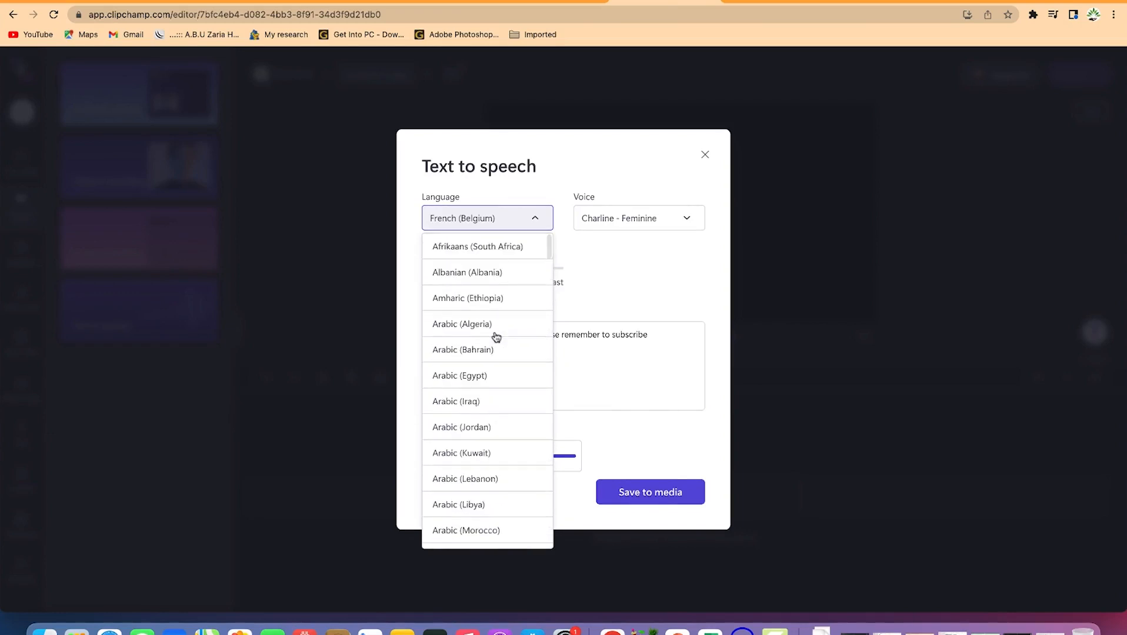
scroll(482, 405, down, 6)
scroll(481, 404, down, 4)
scroll(481, 405, down, 5)
scroll(481, 405, down, 1)
click(483, 374)
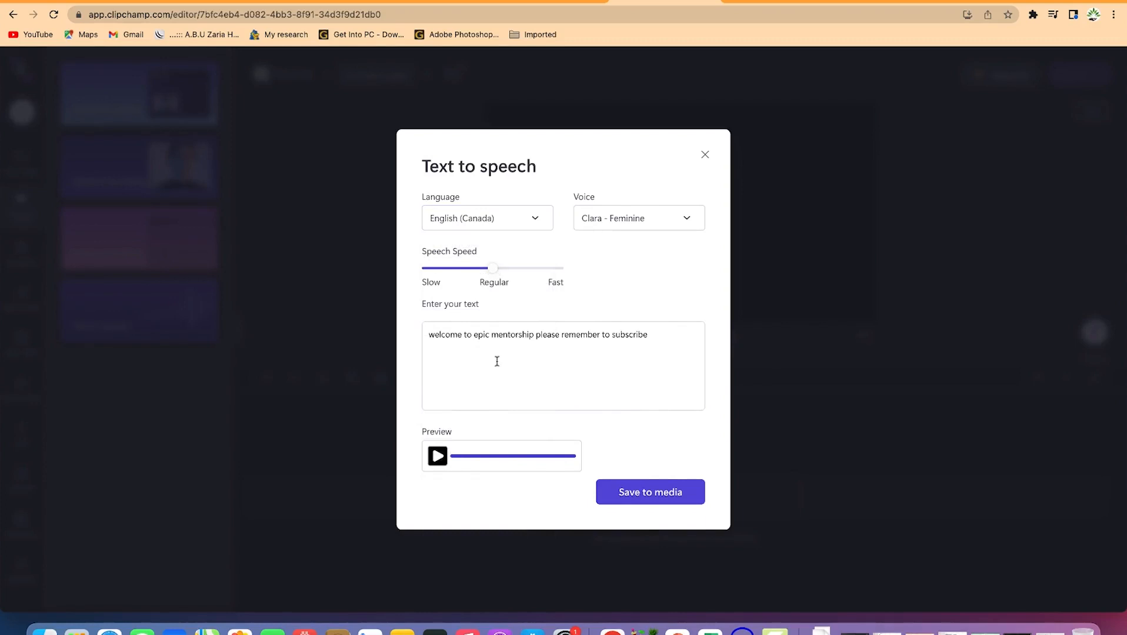
- Insert a comma after "mentorship" in the speech text and play the preview
click(536, 335)
text(,)
click(439, 458)
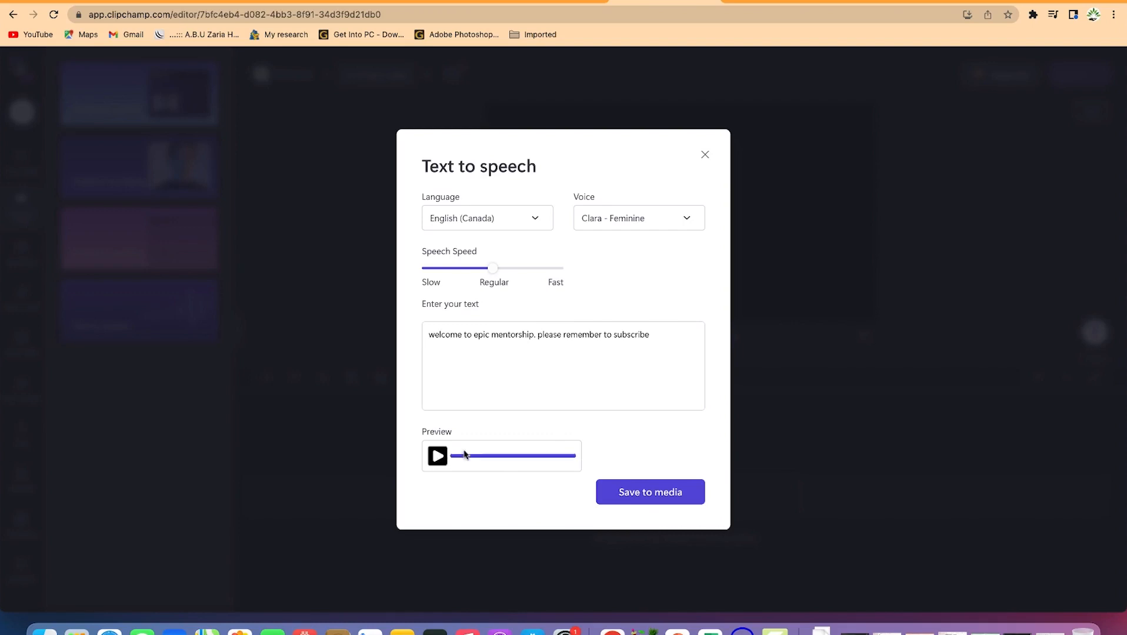
click(537, 335)
key(BackSpace)
text(,)
key(BackSpace)
key(BackSpace)
text(,)
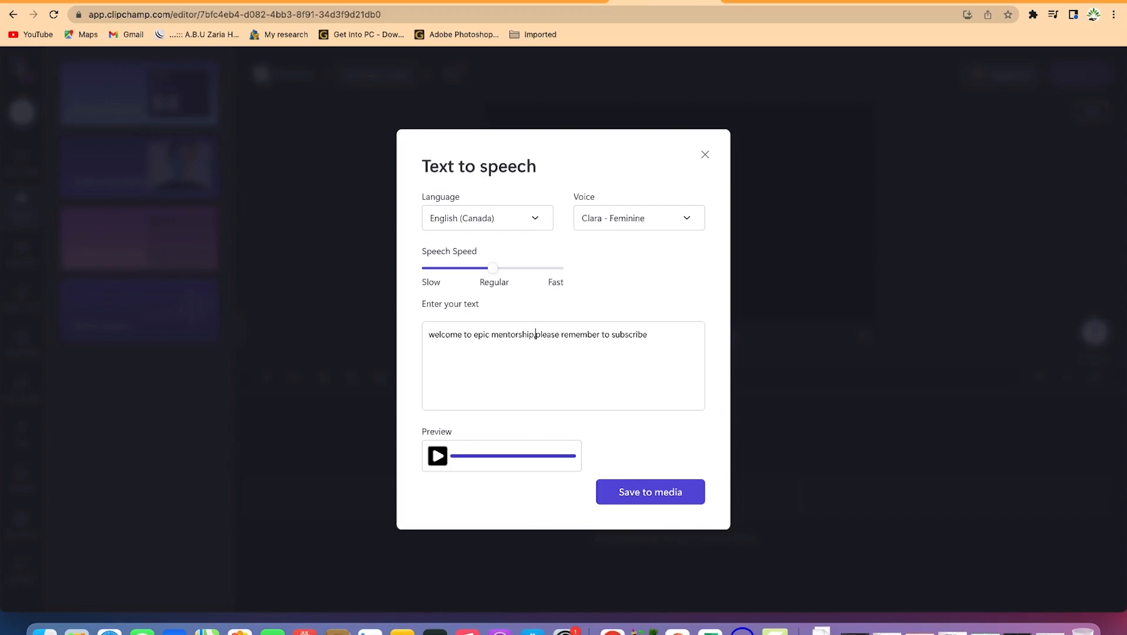
click(437, 460)
- Slow the speech speed to about midway between Slow and Regular, and preview the text with the Liam - Masculine voice
drag(494, 273, 461, 270)
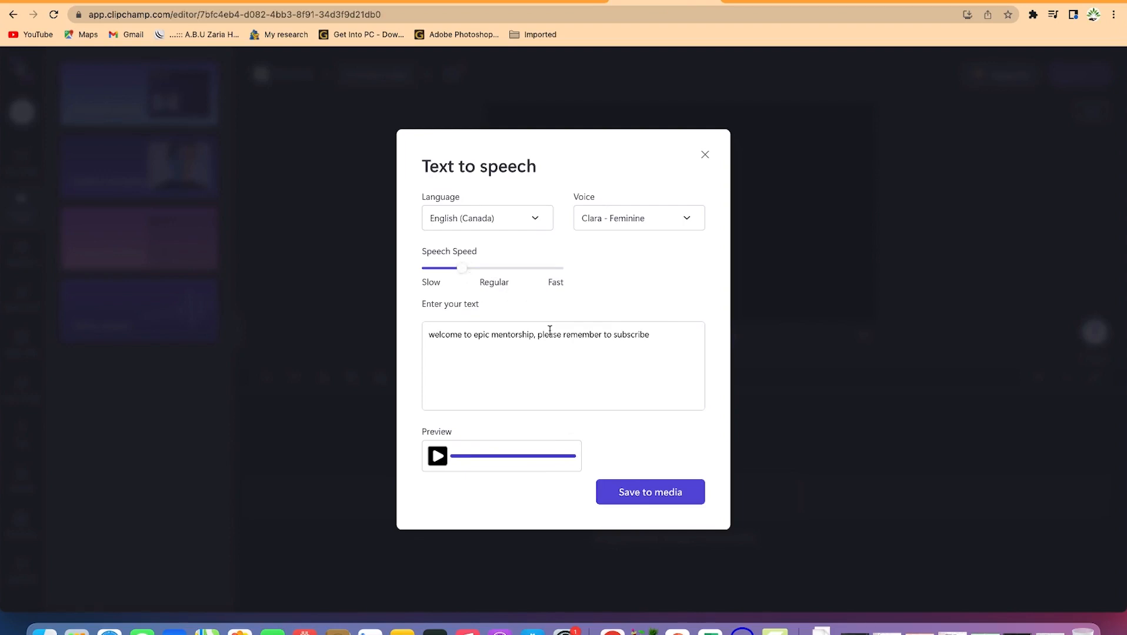
click(659, 220)
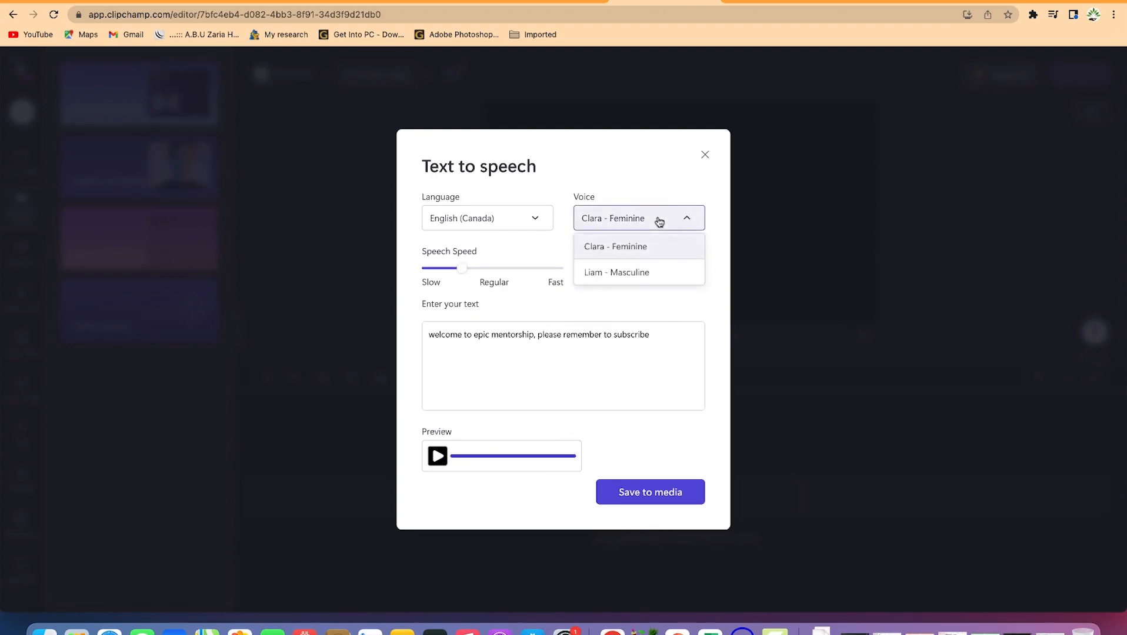
click(634, 274)
click(437, 457)
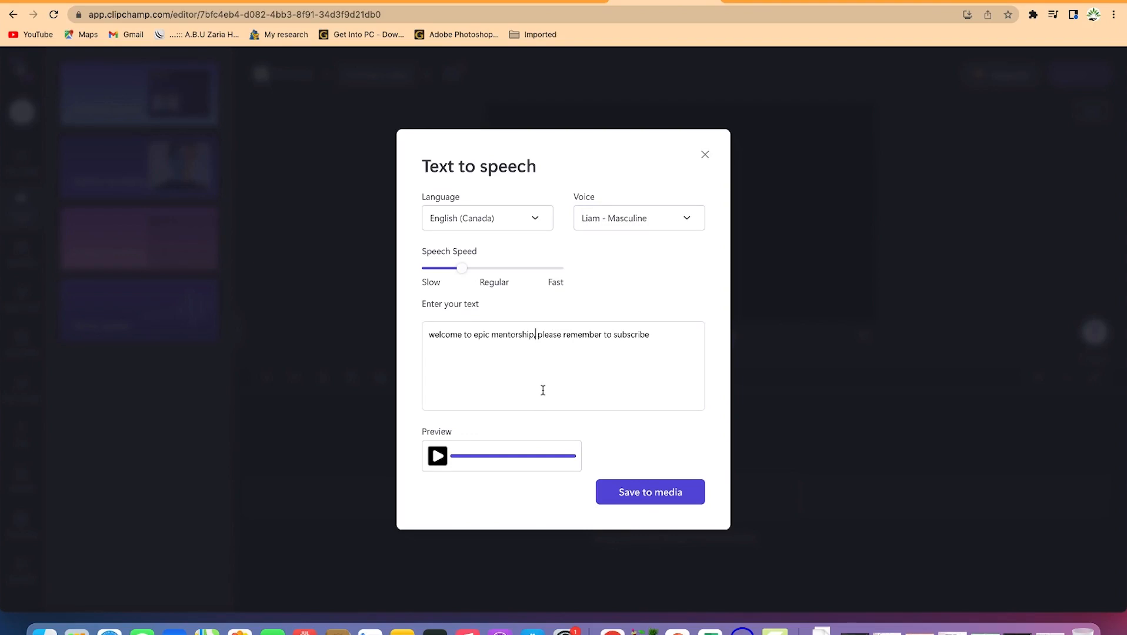
- Change the speech text to "welcome to epic mentorship... please remember to subscribe!" and play the preview
text(!)
click(551, 335)
key(BackSpace)
text(...)
click(437, 456)
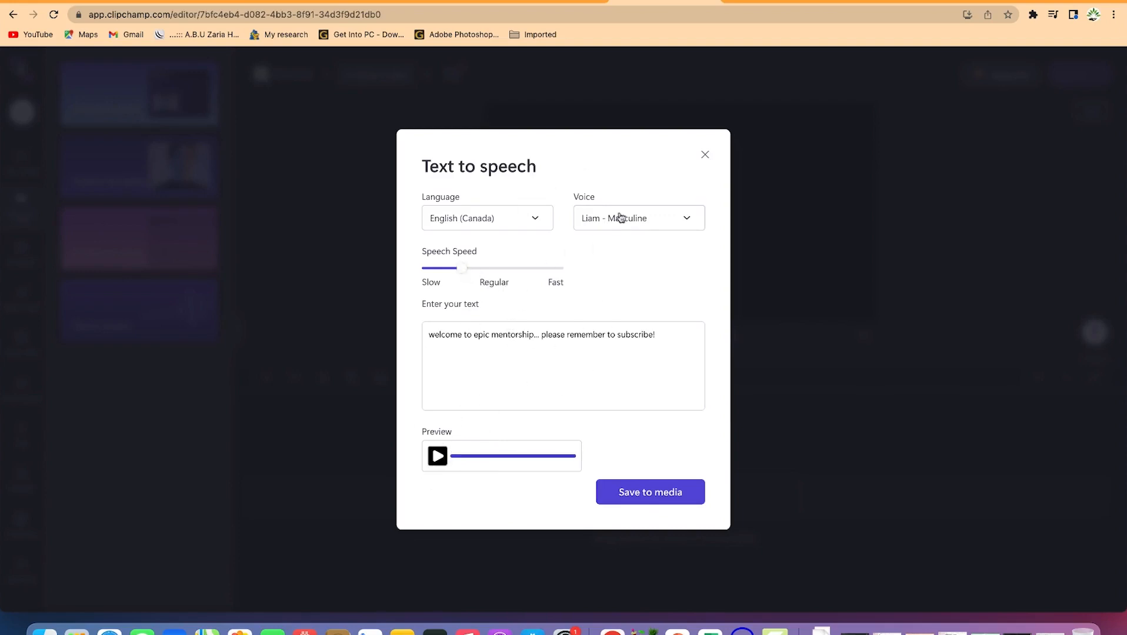
- Set the speech language to Dutch (Belgium) and play the preview
click(654, 215)
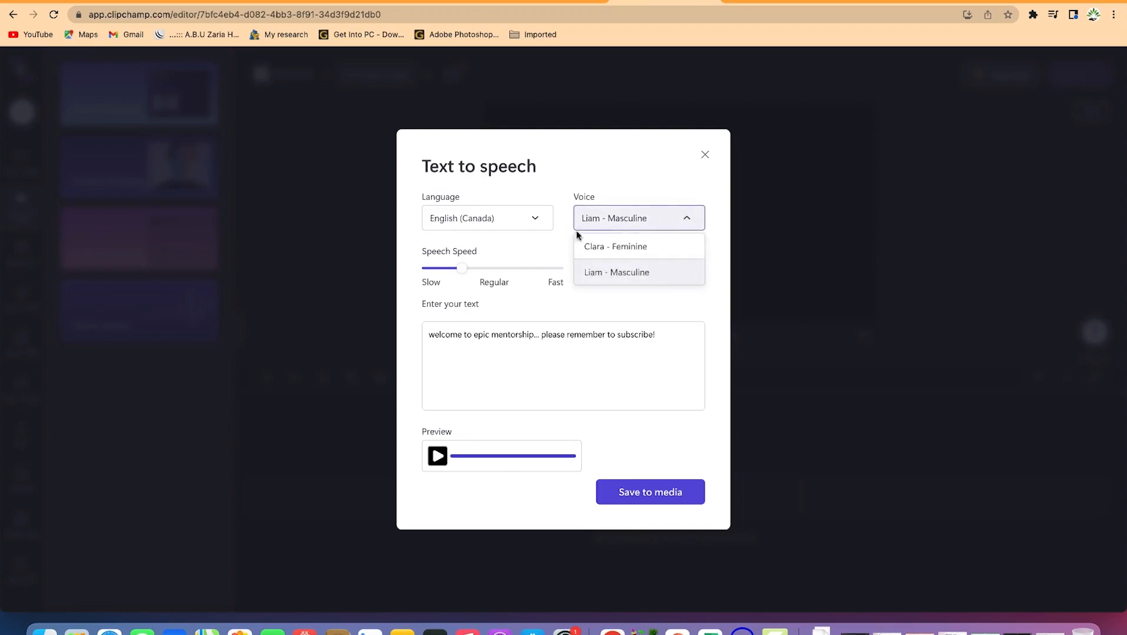
click(528, 222)
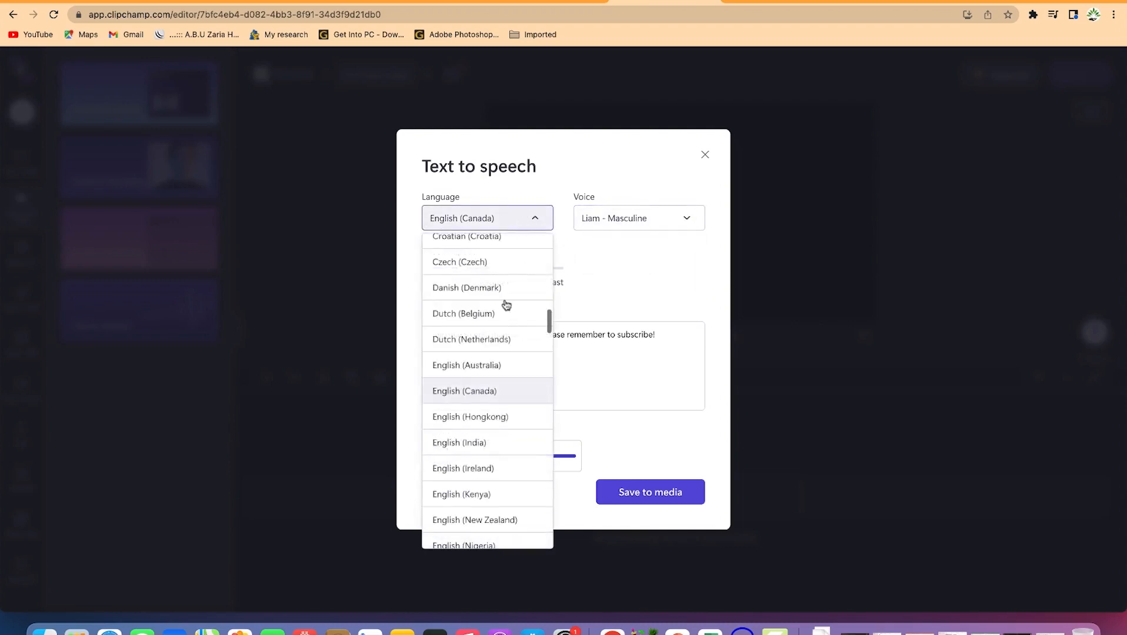
click(499, 308)
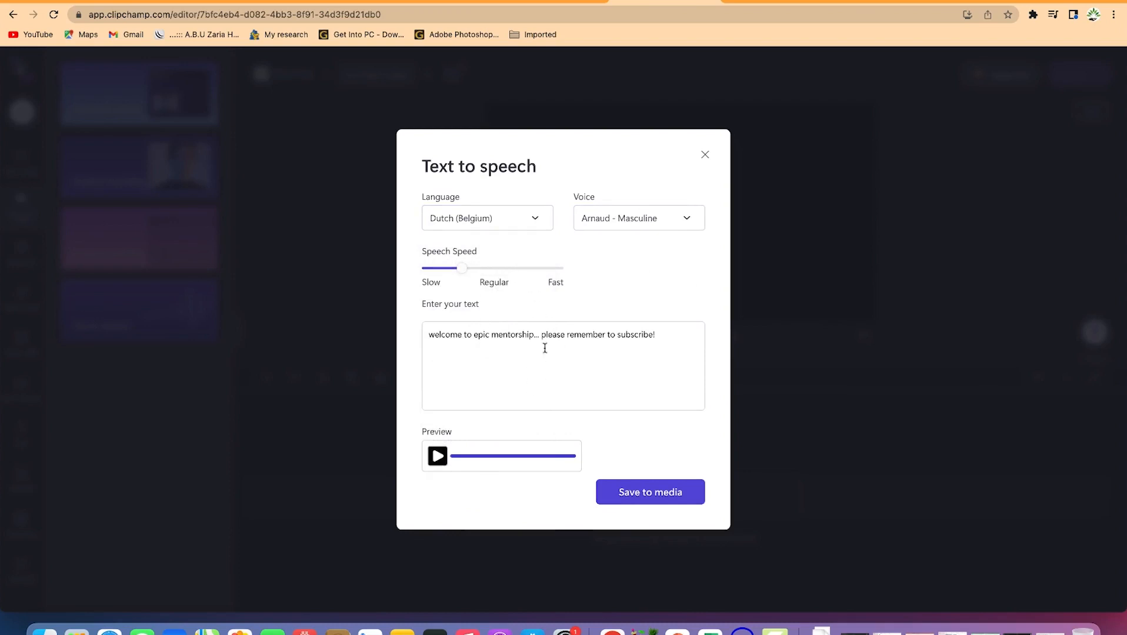
click(437, 458)
- Save the generated voiceover to the project's media and add it to the timeline
click(641, 494)
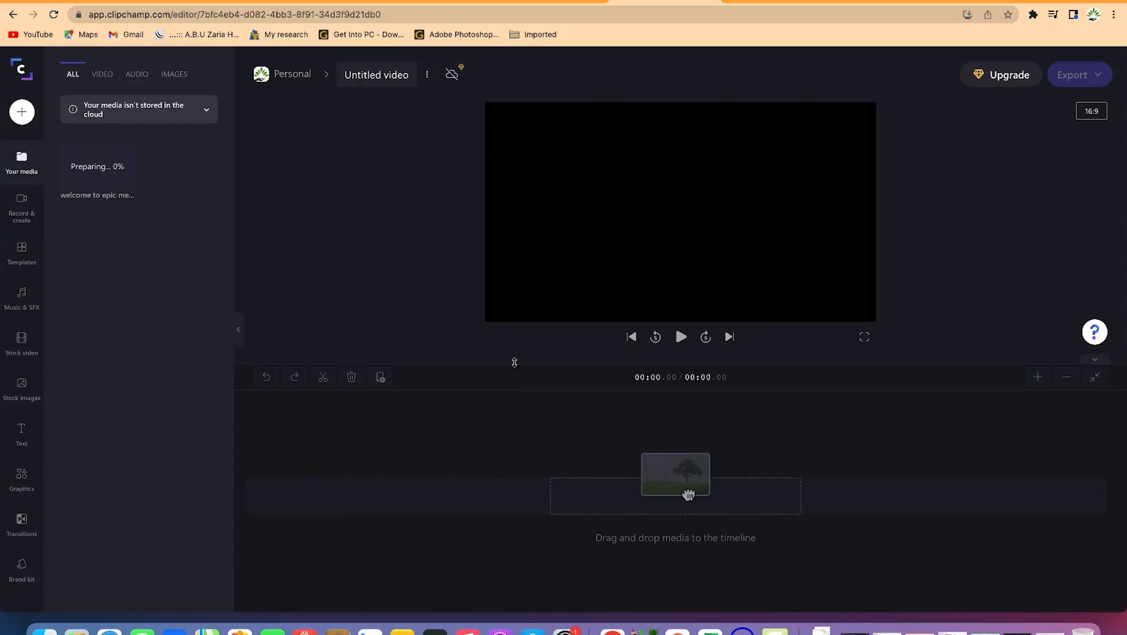
mouse_move(90, 147)
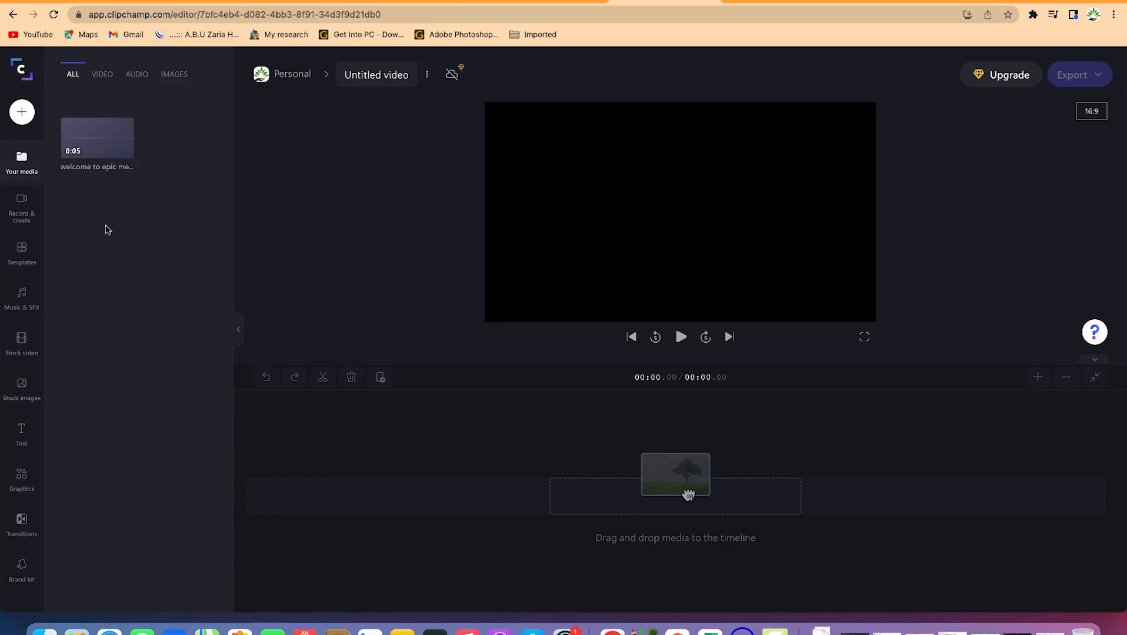
mouse_move(127, 155)
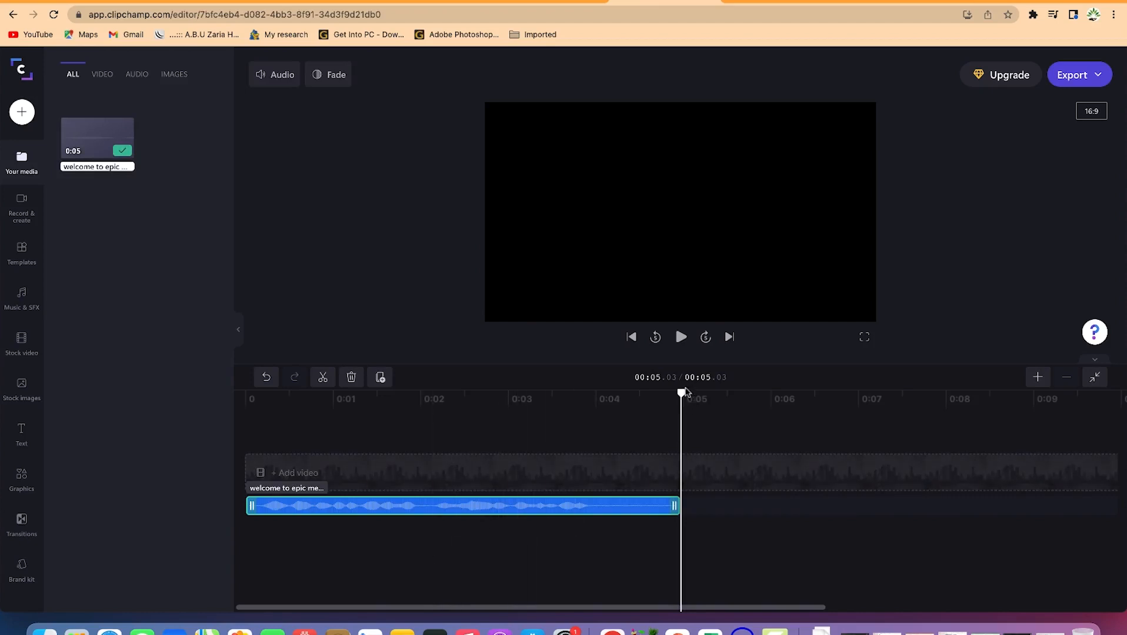
- Move the playhead back near the start of the timeline and play part of the voiceover
drag(685, 396, 276, 366)
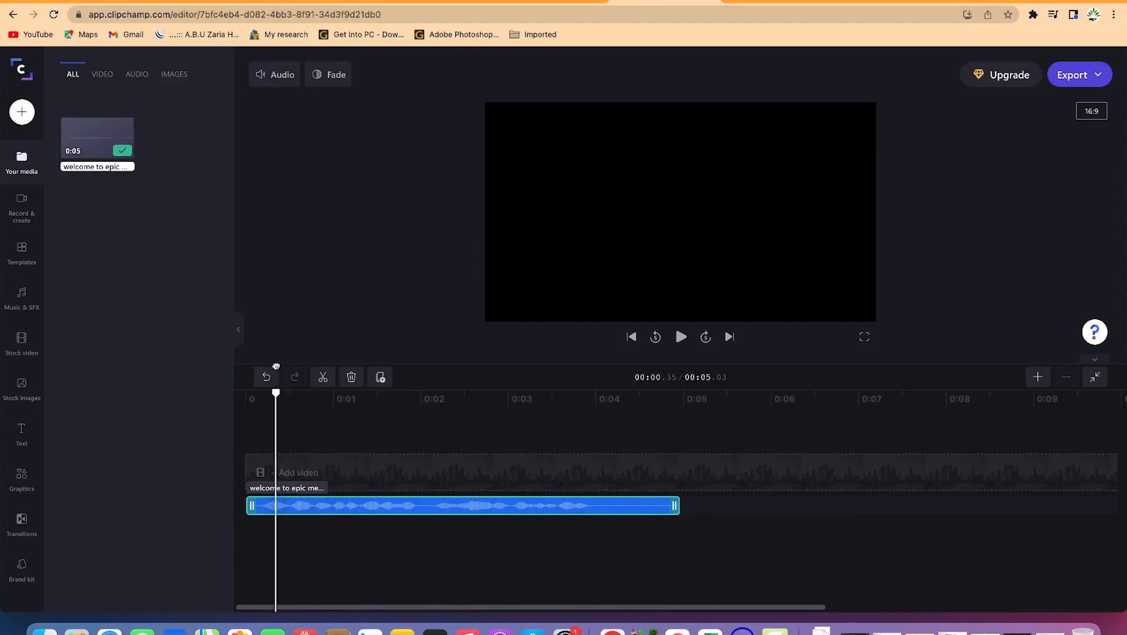
mouse_move(125, 131)
click(681, 337)
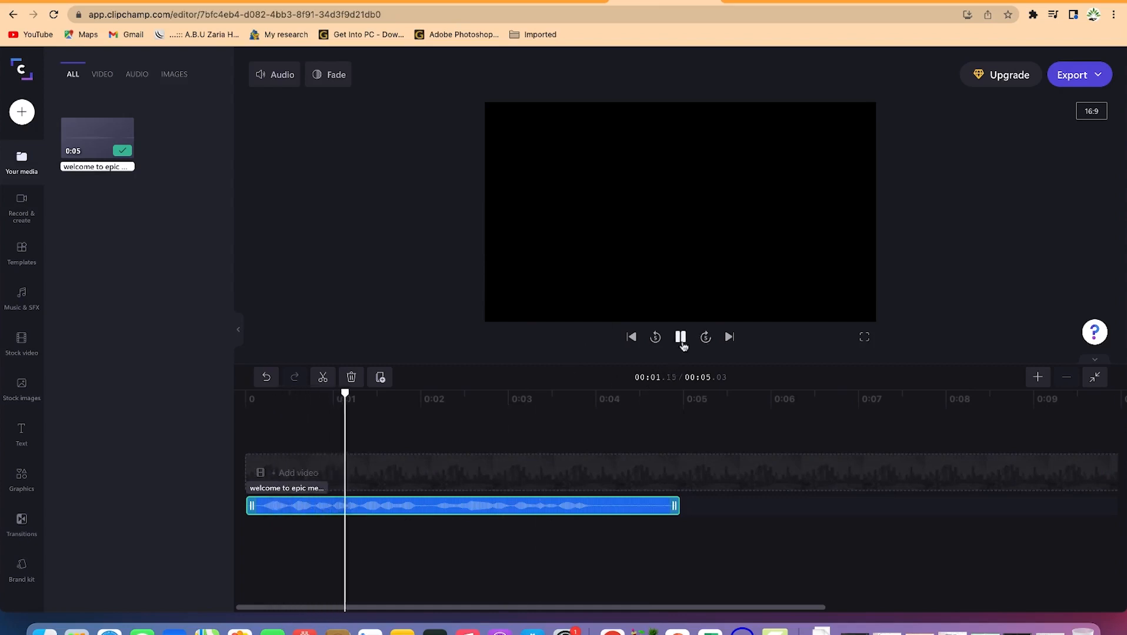
click(682, 337)
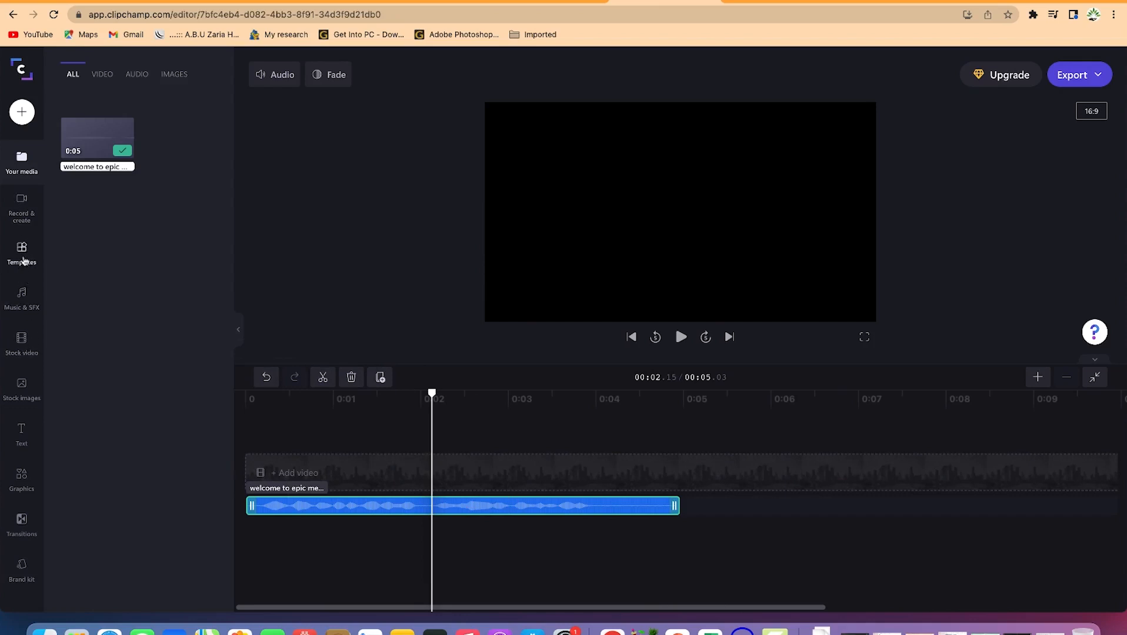
- Browse the templates, music and sound effects, stock videos, stock images, text, graphics and transitions, and dismiss the satisfaction survey
click(24, 260)
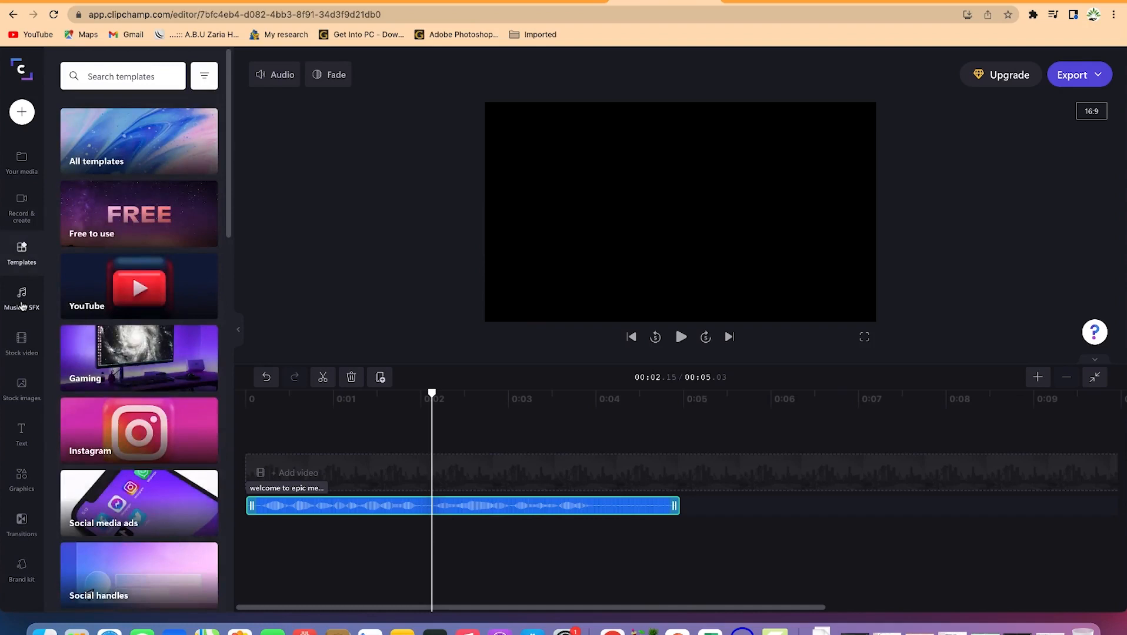
click(21, 303)
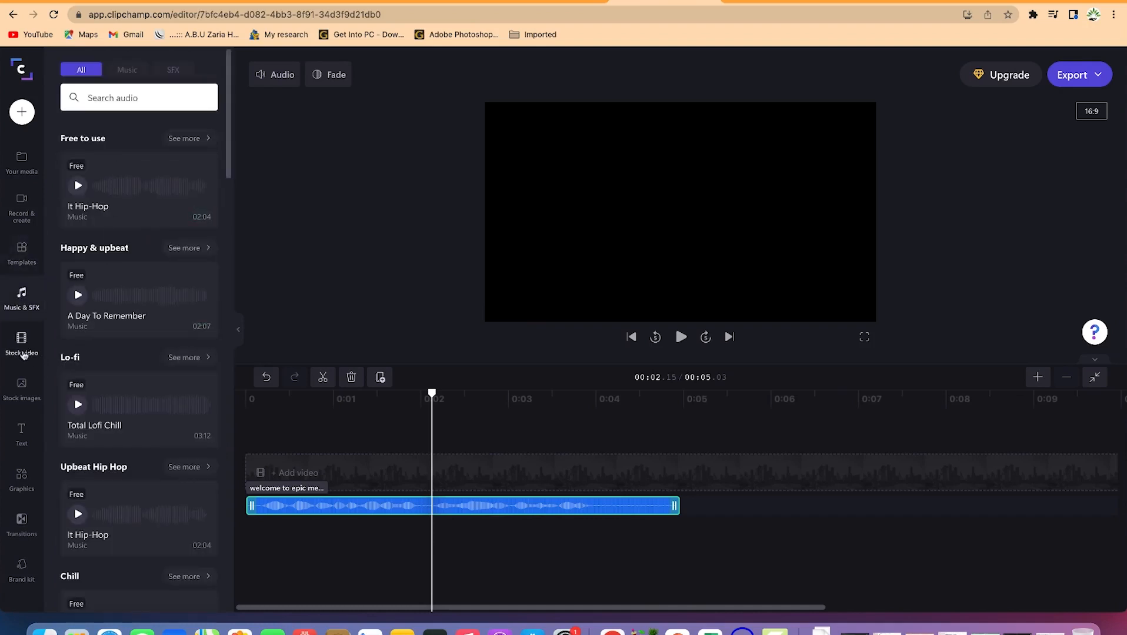
click(24, 354)
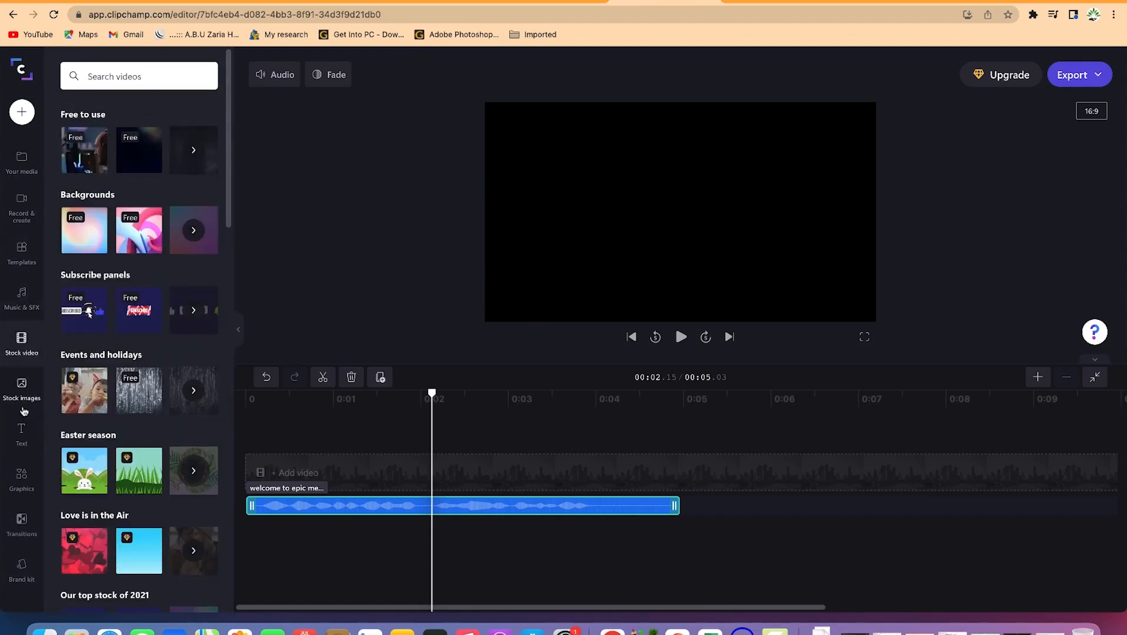
click(23, 398)
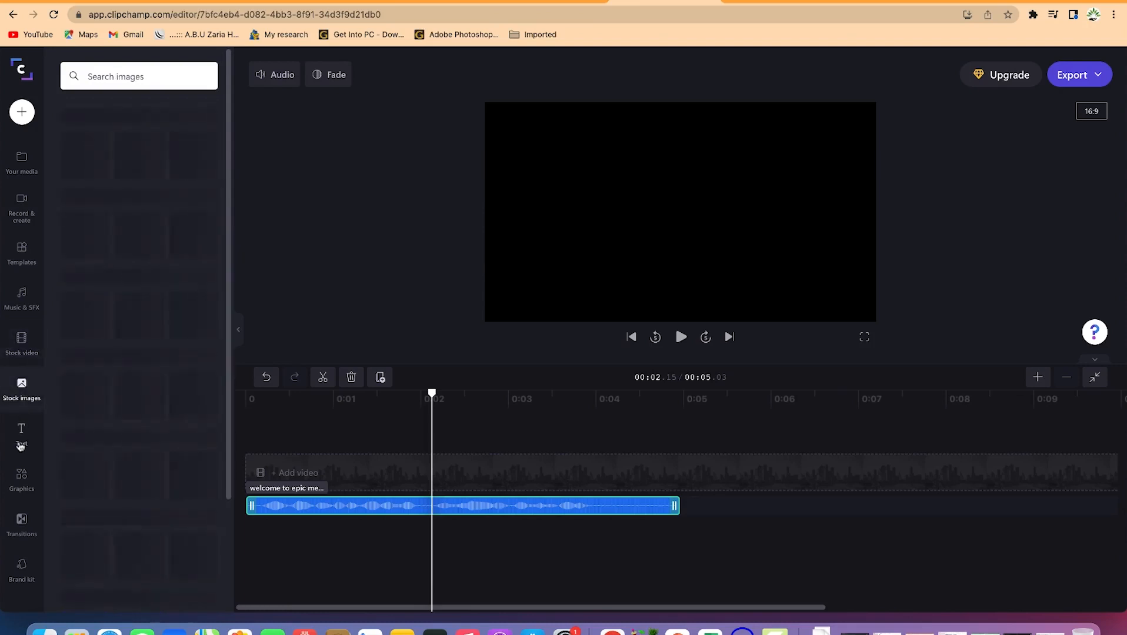
click(20, 444)
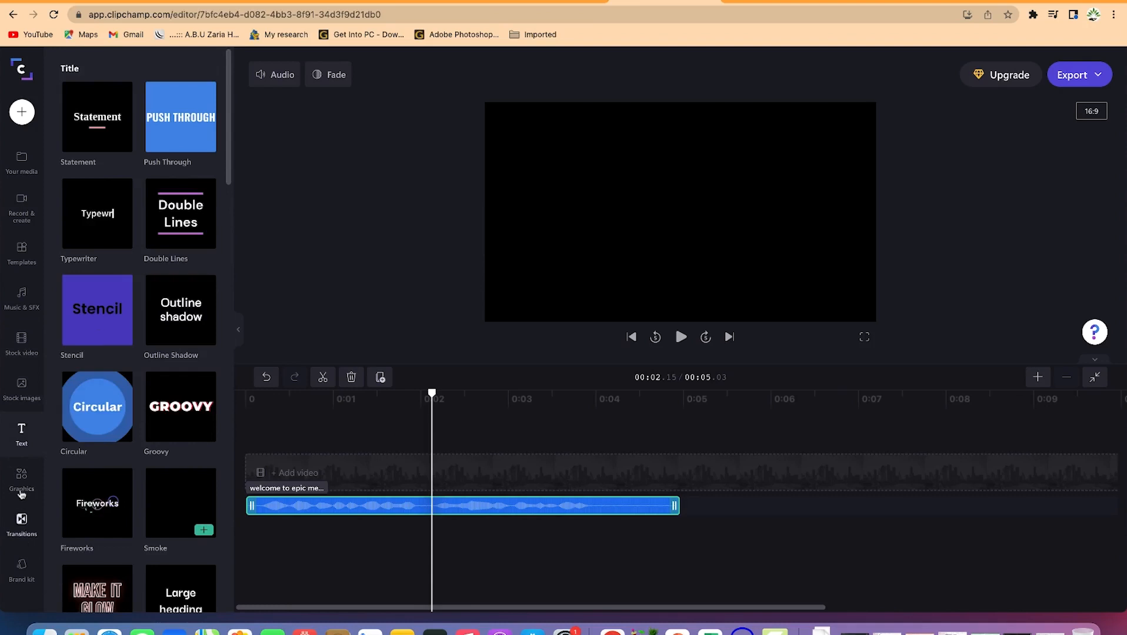
click(22, 489)
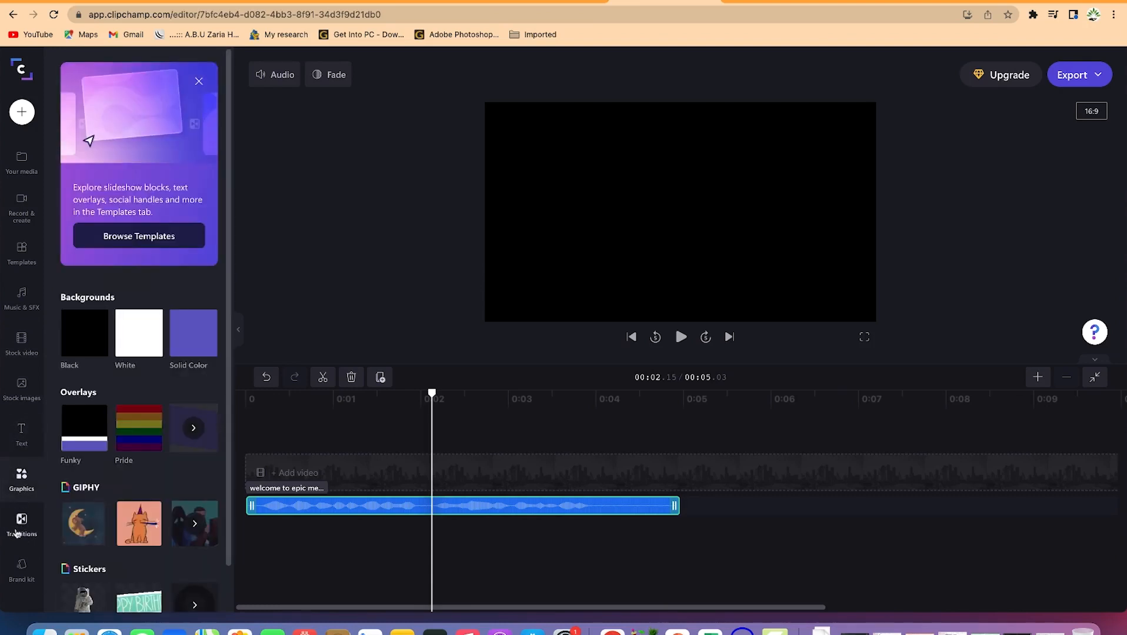
click(17, 544)
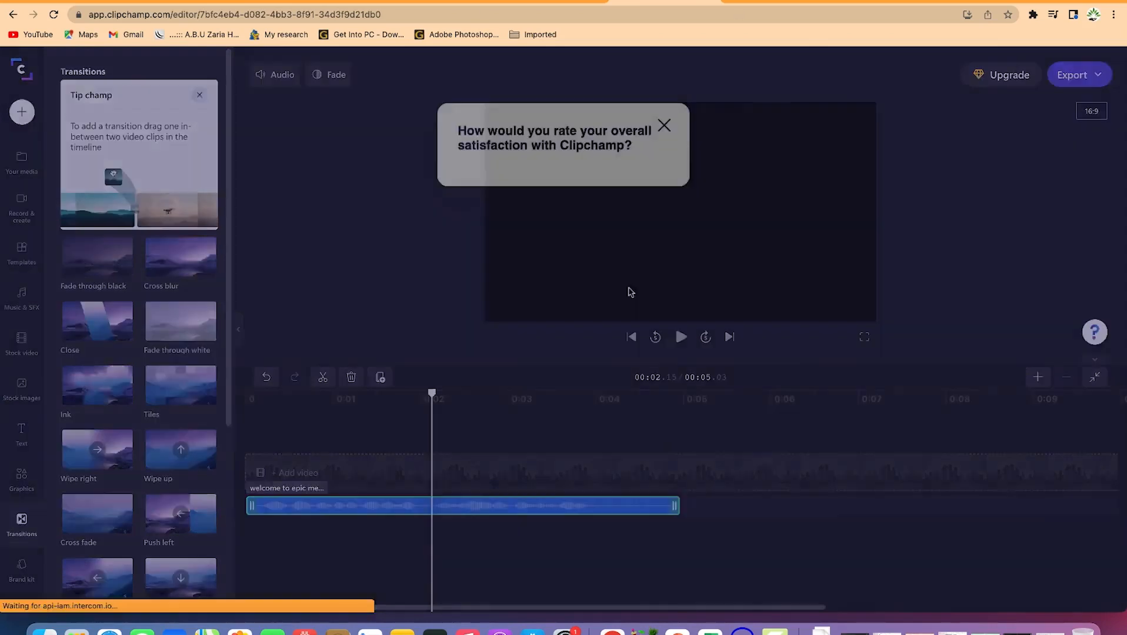
click(664, 125)
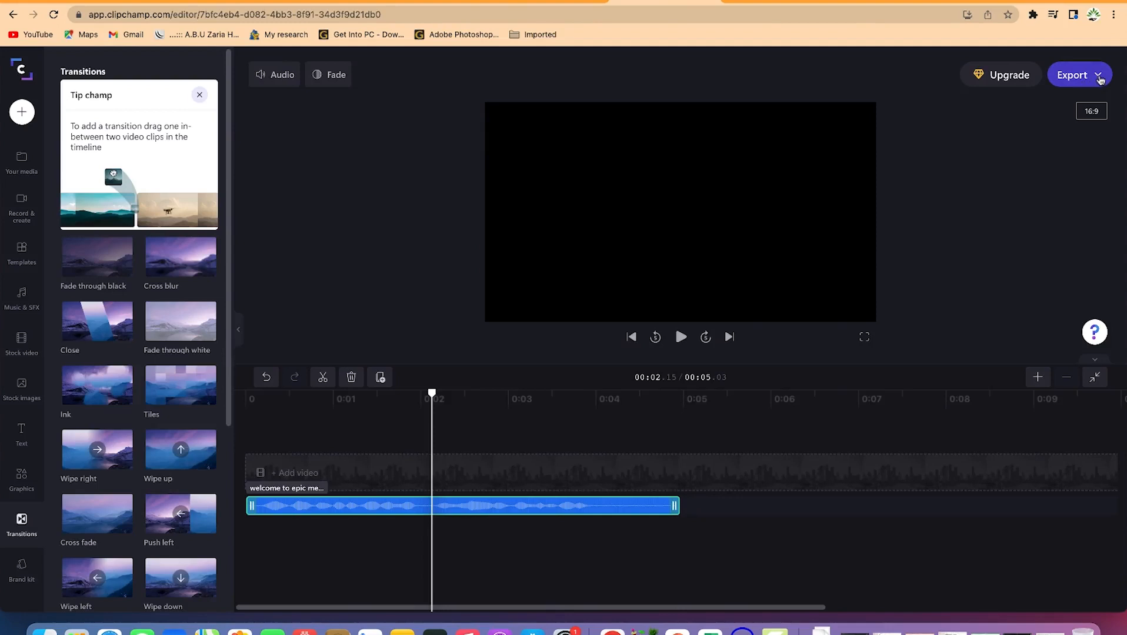
- Export the video at 1080p and look through the available save and share destinations
click(1100, 80)
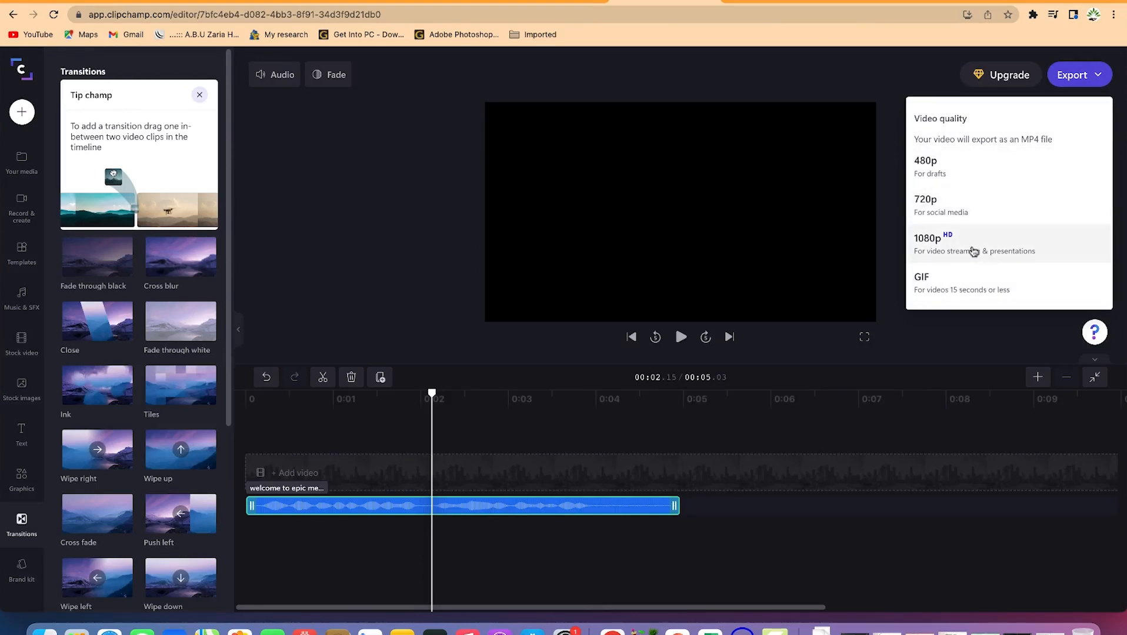
click(974, 251)
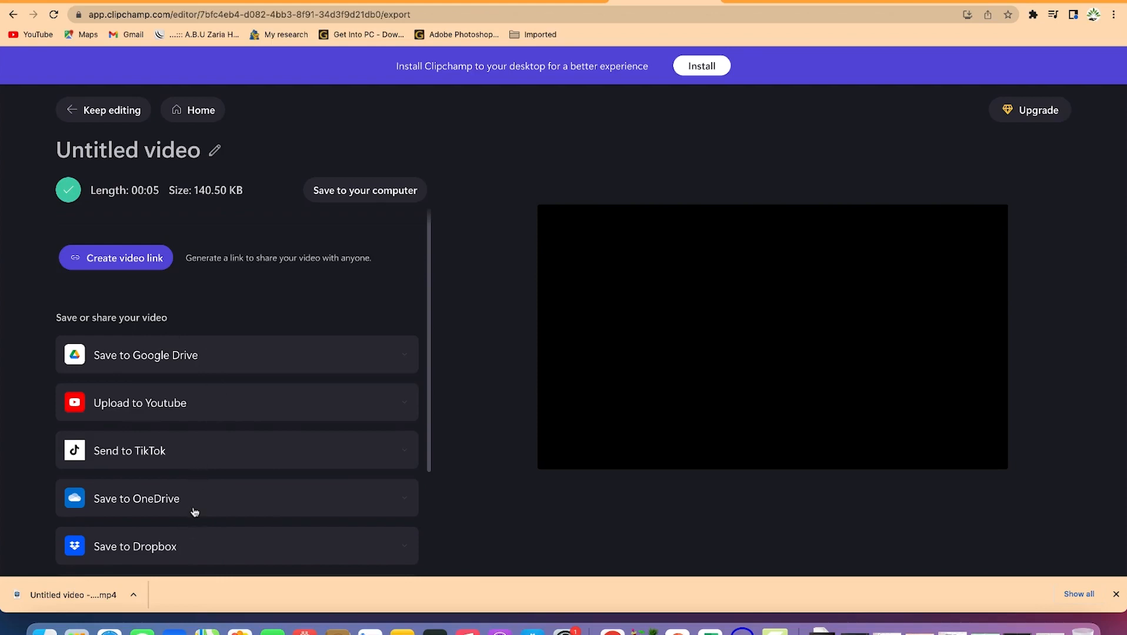
scroll(221, 373, down, 5)
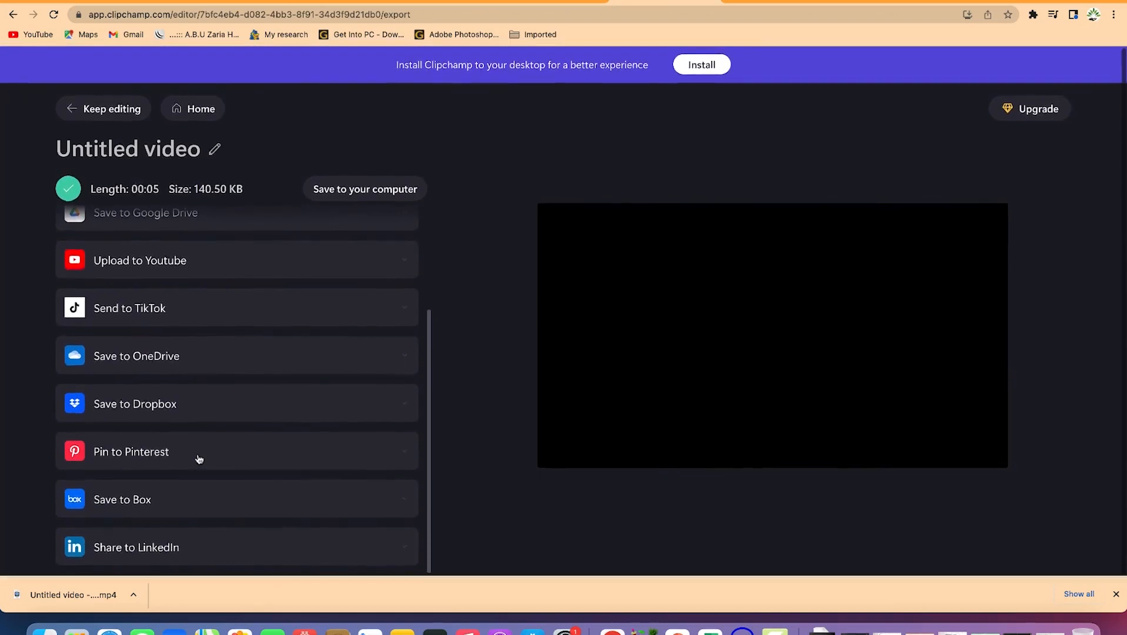
scroll(206, 293, up, 3)
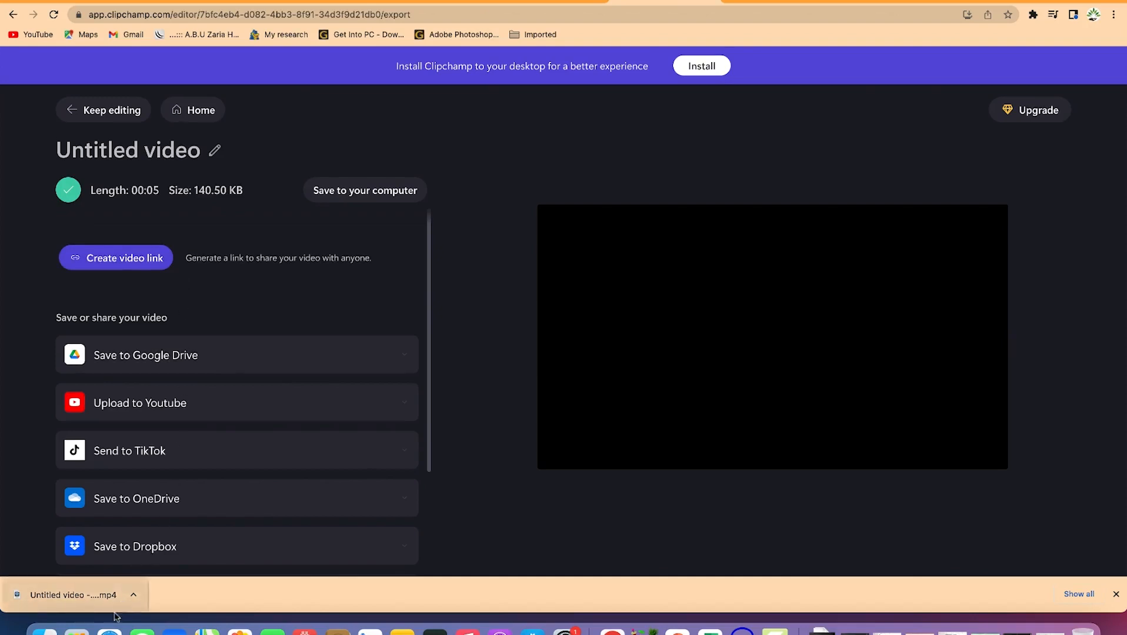
- Open the downloaded MP4, play it to check the voiceover, and close the player
click(73, 606)
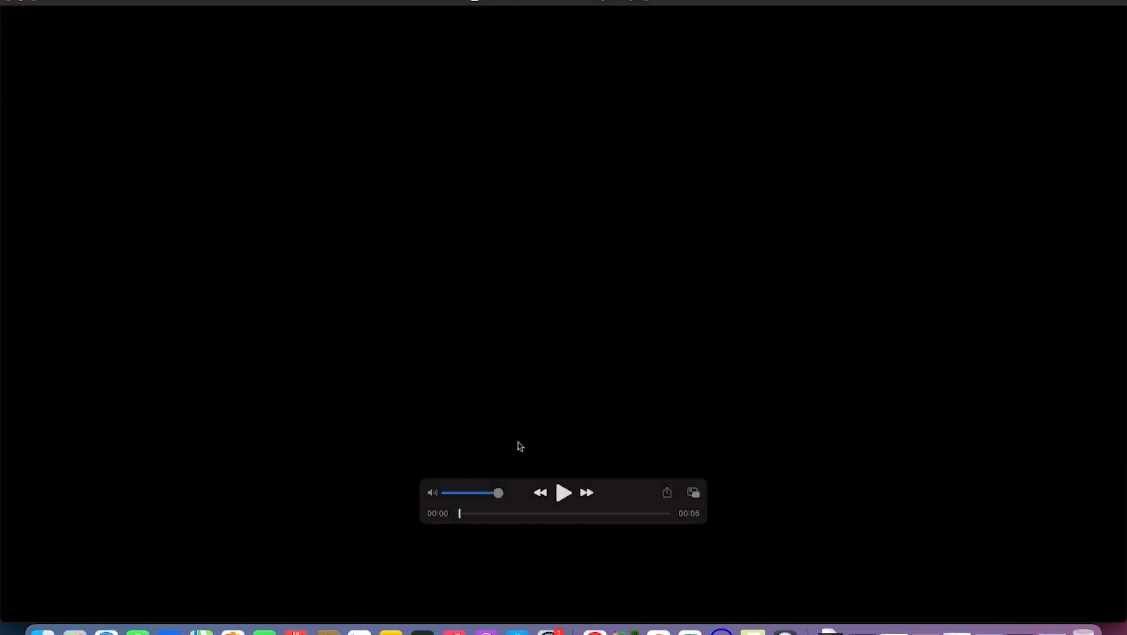
click(563, 494)
click(9, 2)
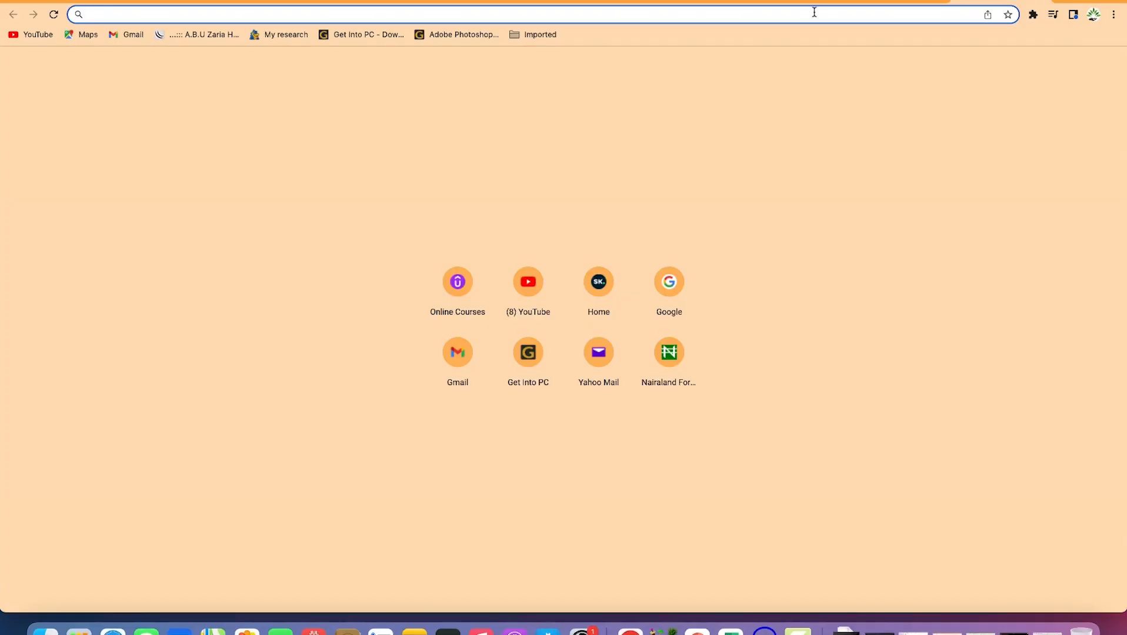
- Search Google for cloudconvert and open the CloudConvert website
click(669, 282)
click(679, 296)
text(clo)
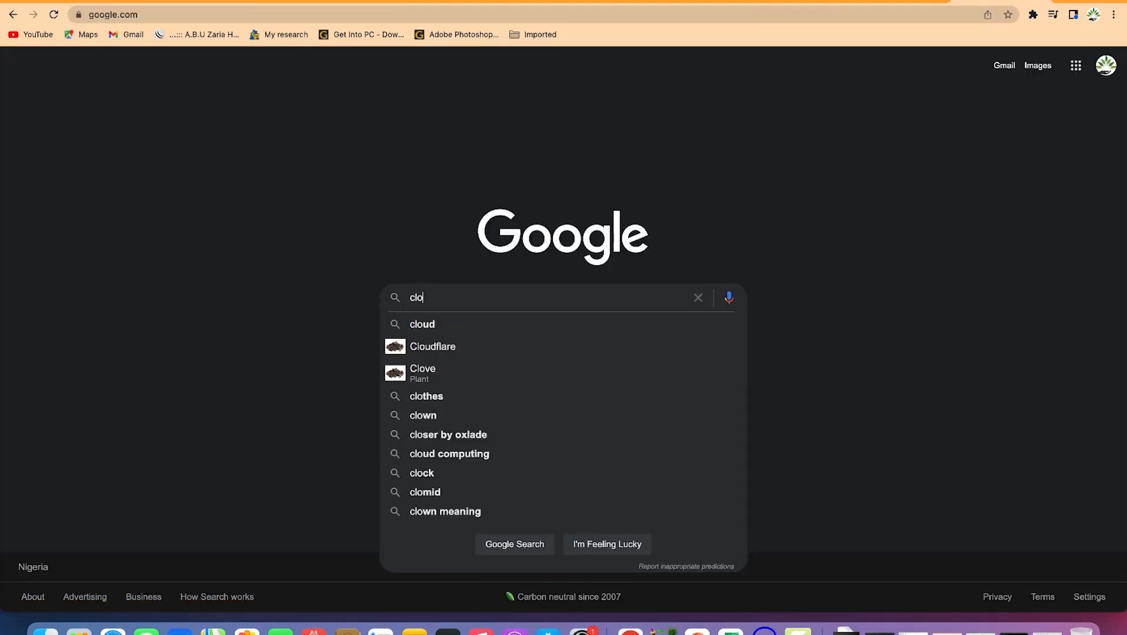
text(ud)
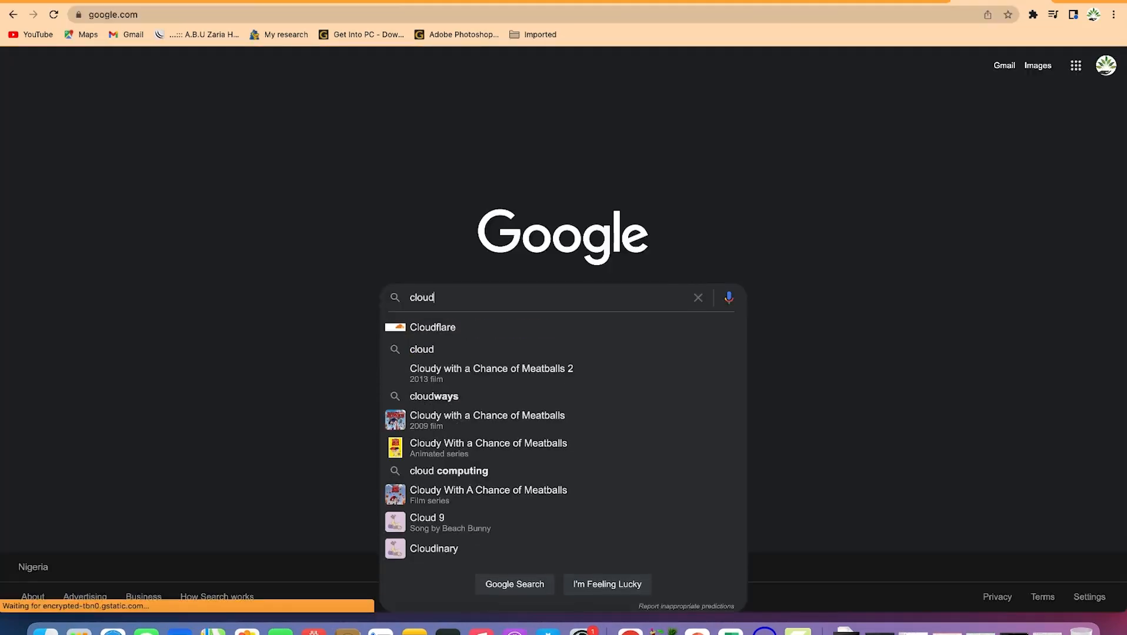
text( conv)
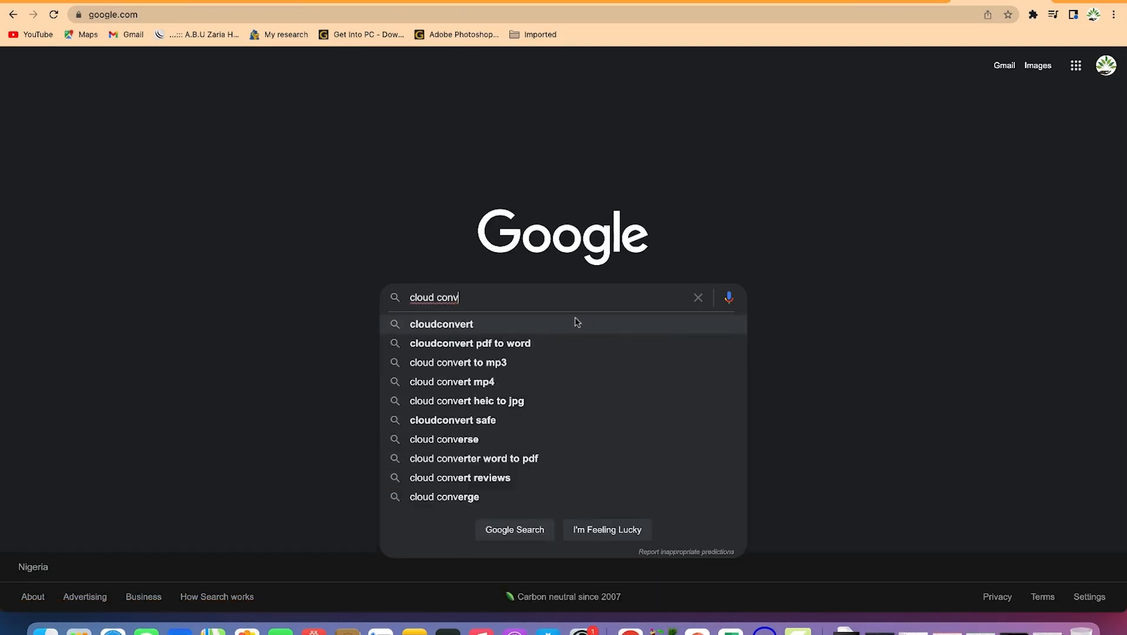
click(575, 322)
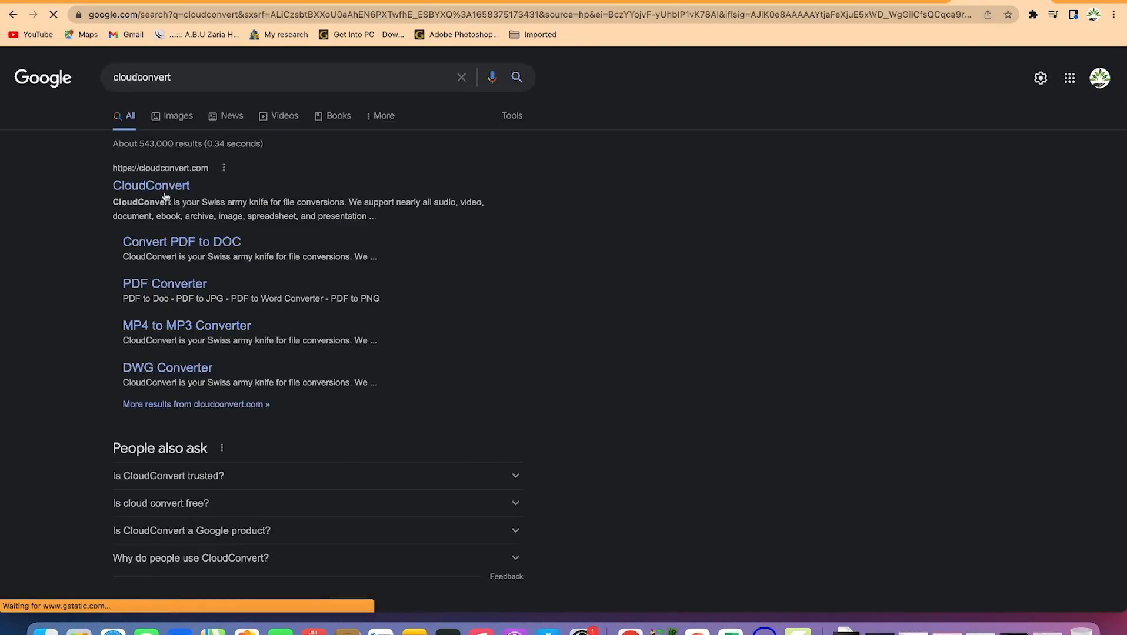
click(141, 187)
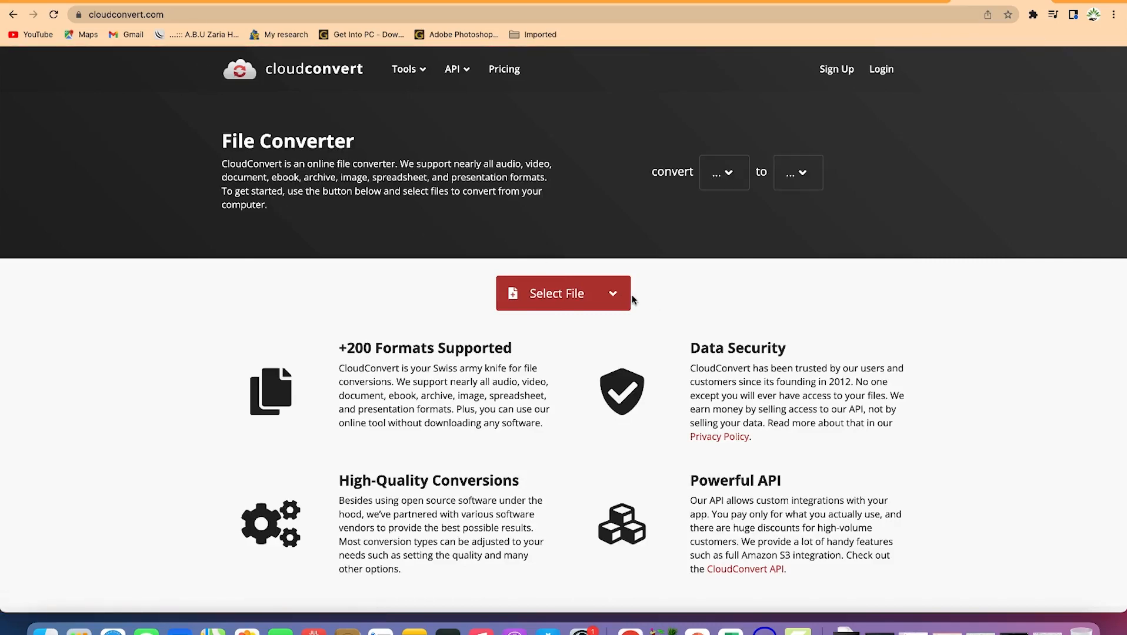
click(588, 293)
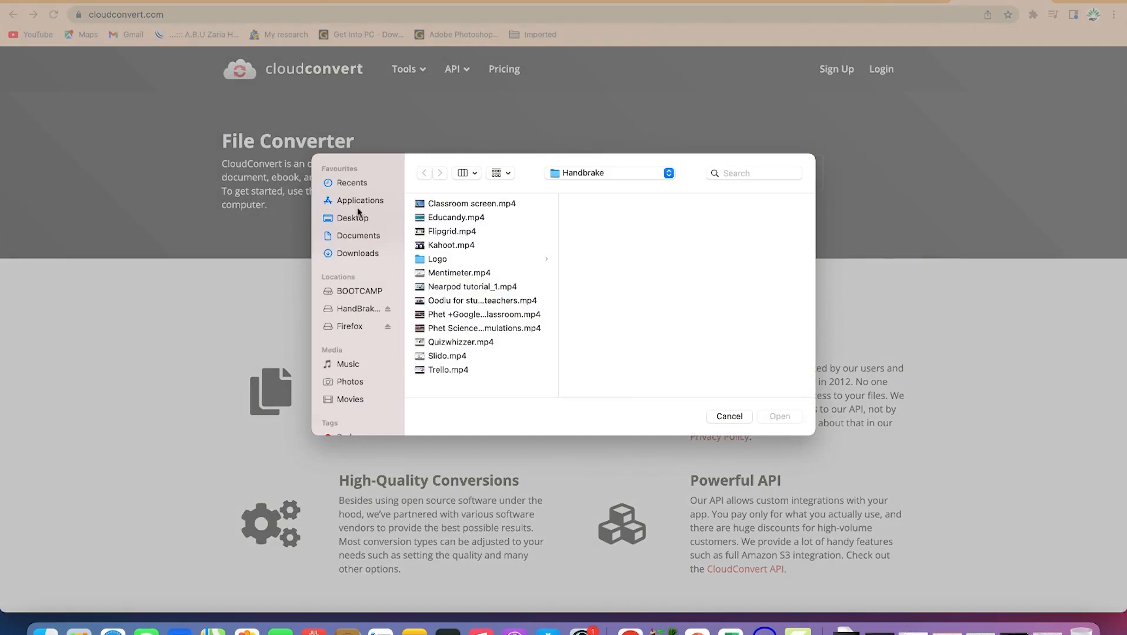
click(360, 256)
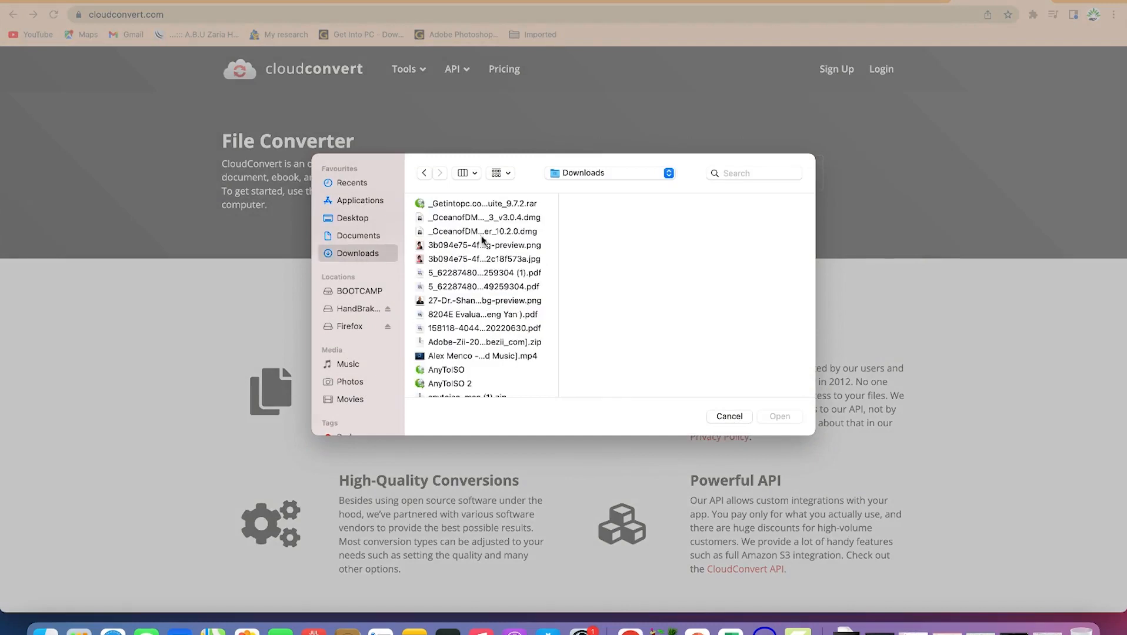
key(Escape)
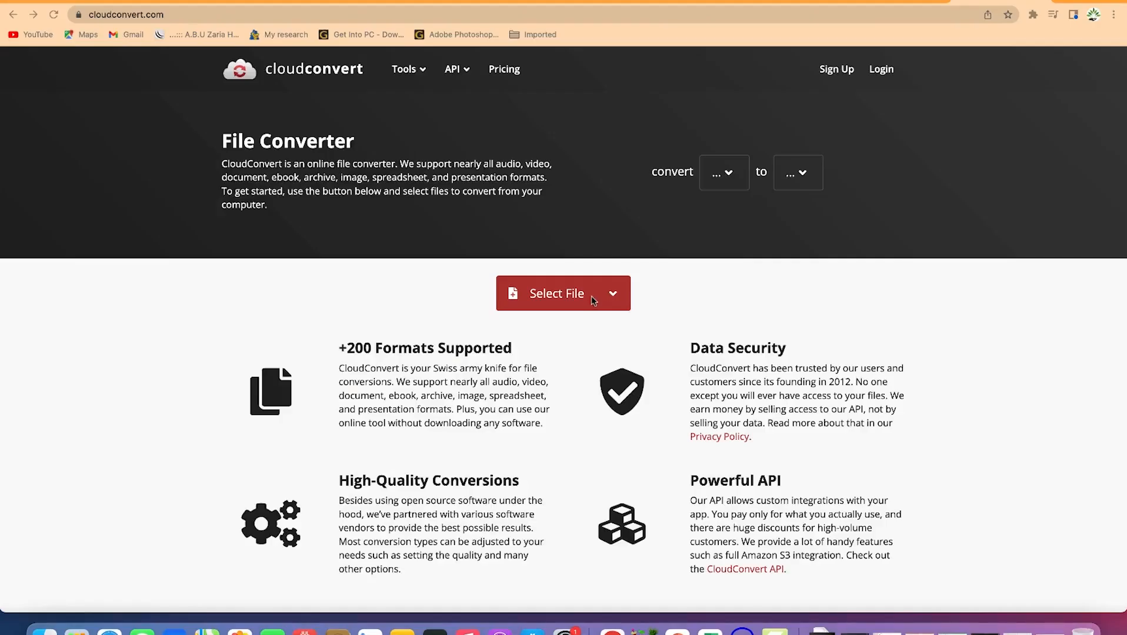
- Add text.mp4 from the computer's Downloads folder as the file to convert
click(612, 297)
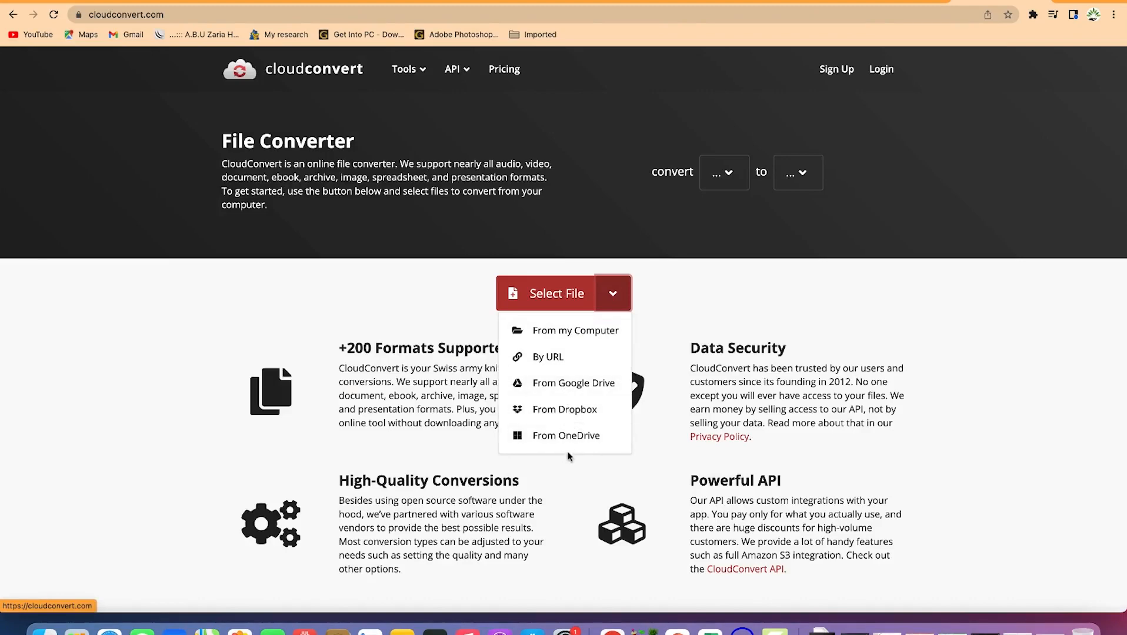
click(577, 335)
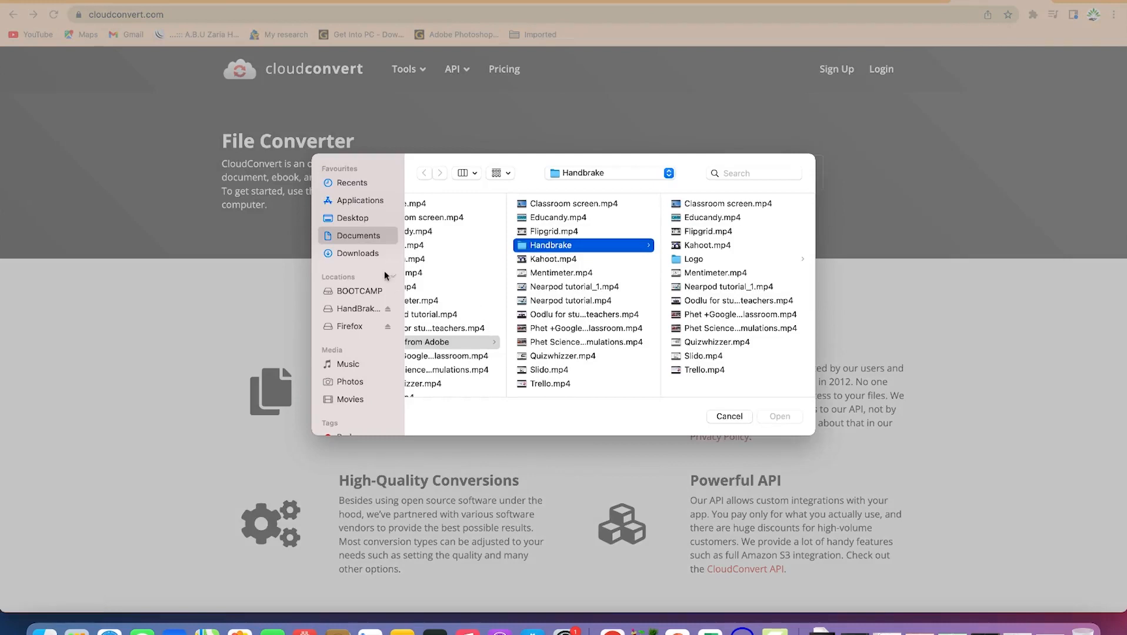
click(357, 253)
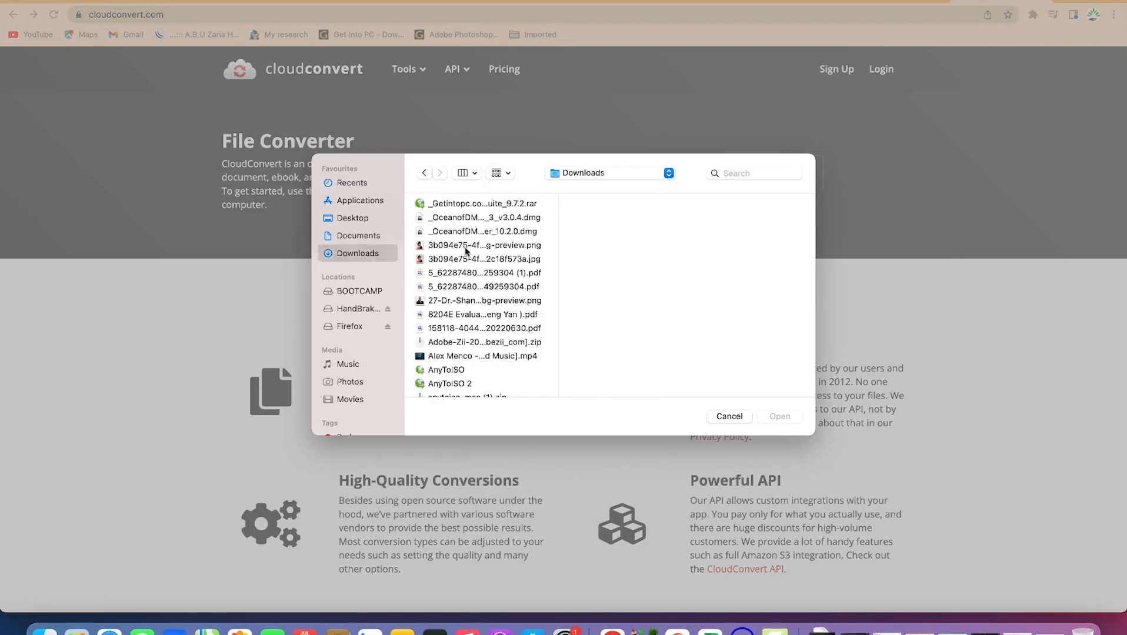
click(457, 274)
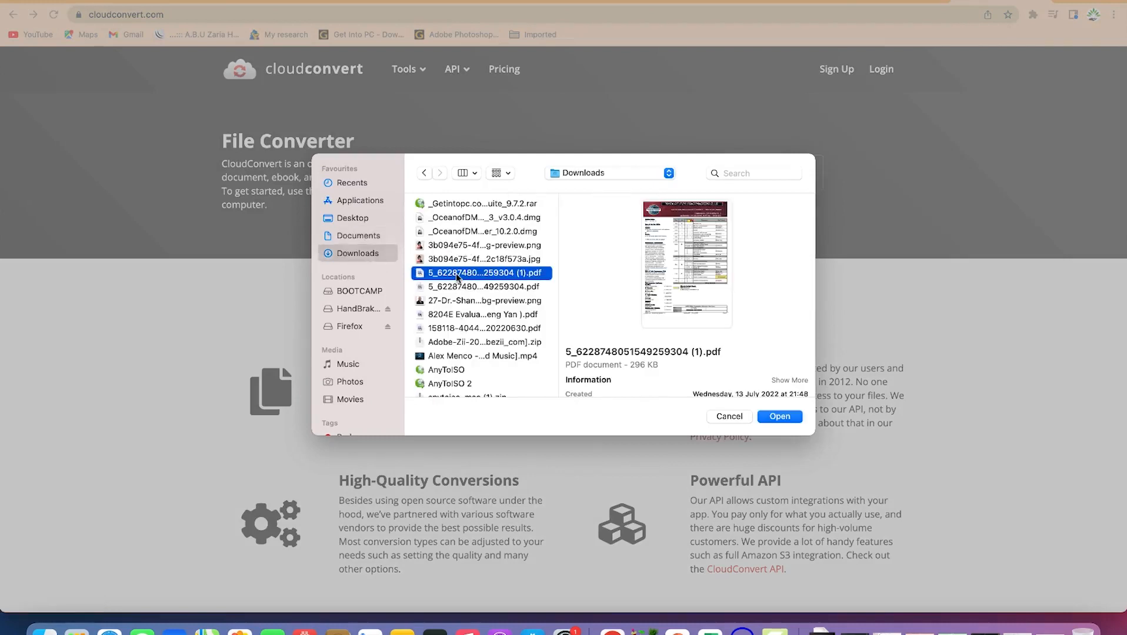
scroll(457, 277, down, 15)
click(451, 318)
click(445, 333)
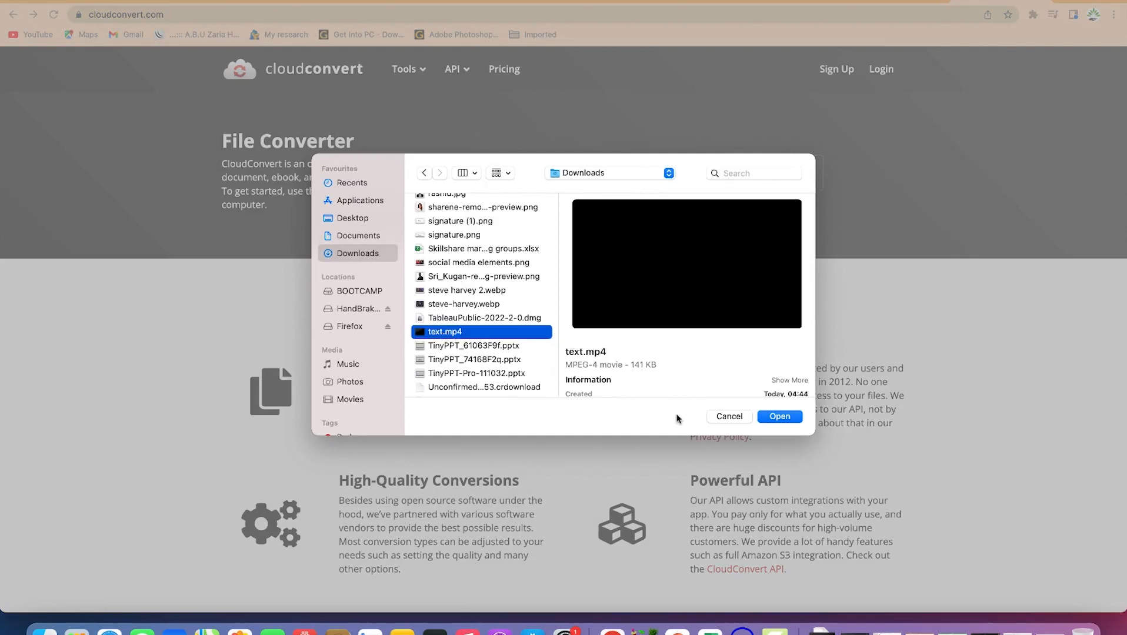
click(782, 418)
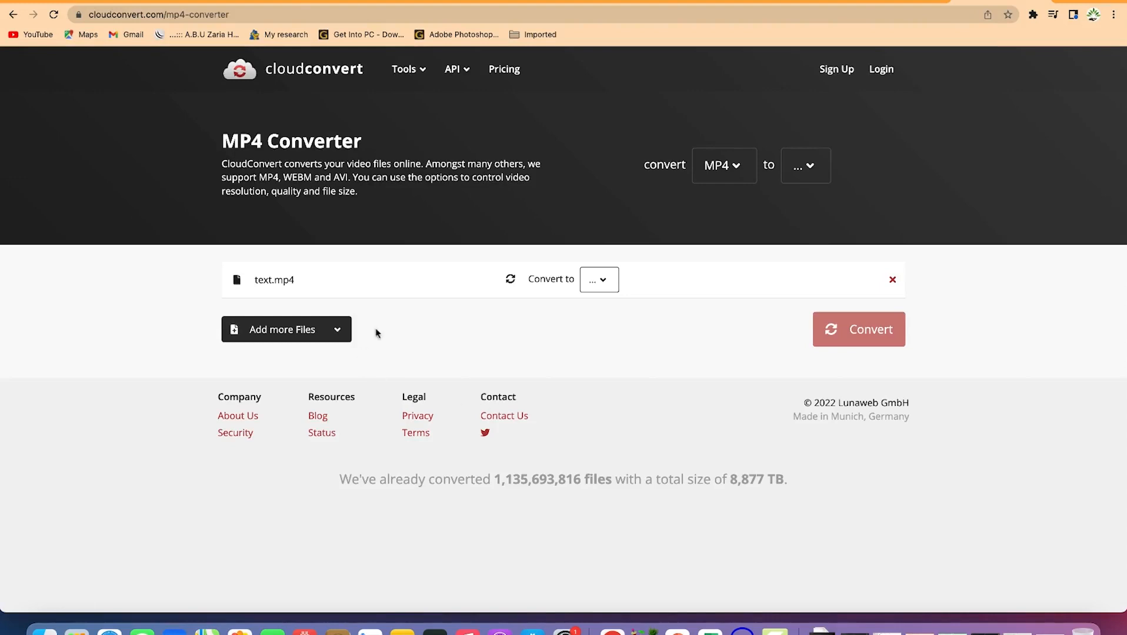
- Set AVI as the output format for text.mp4 and run the conversion
click(612, 280)
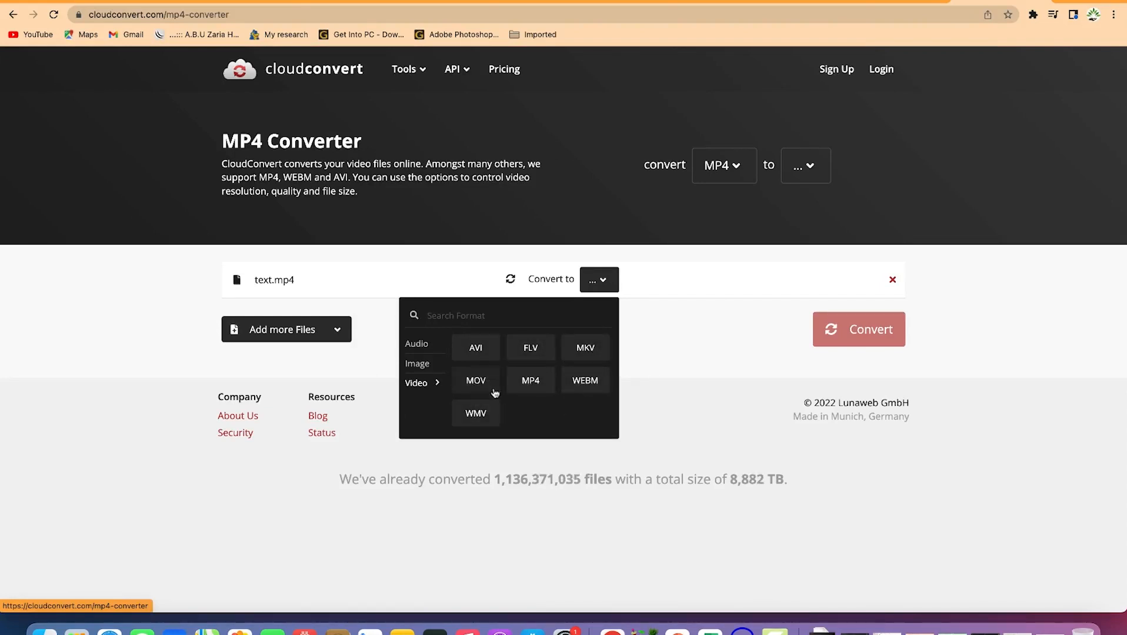
click(476, 348)
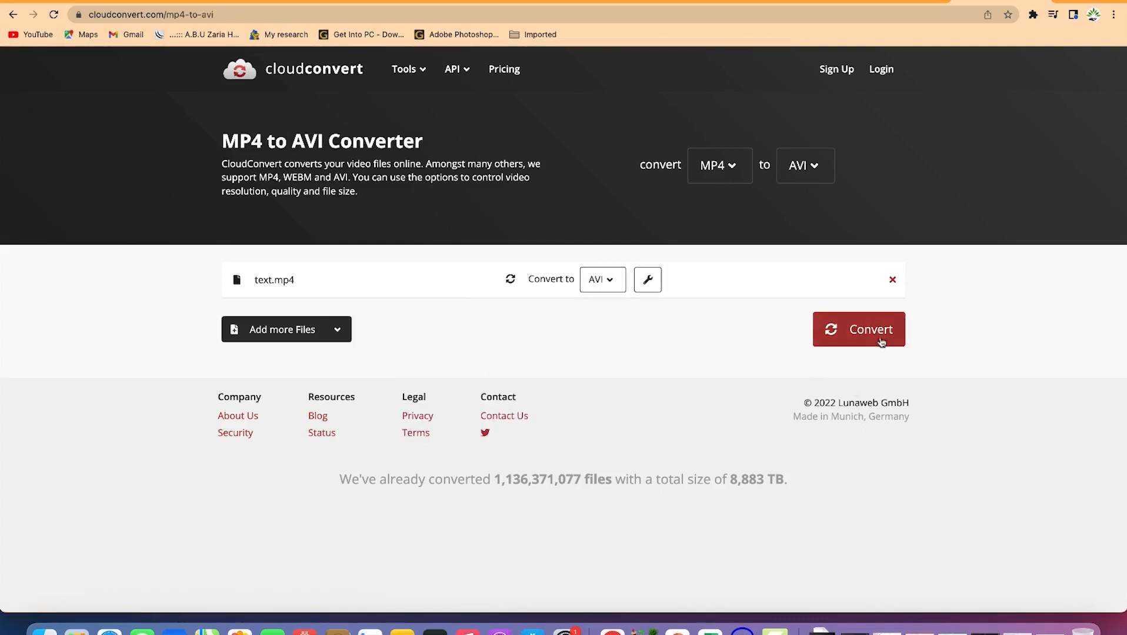
click(881, 341)
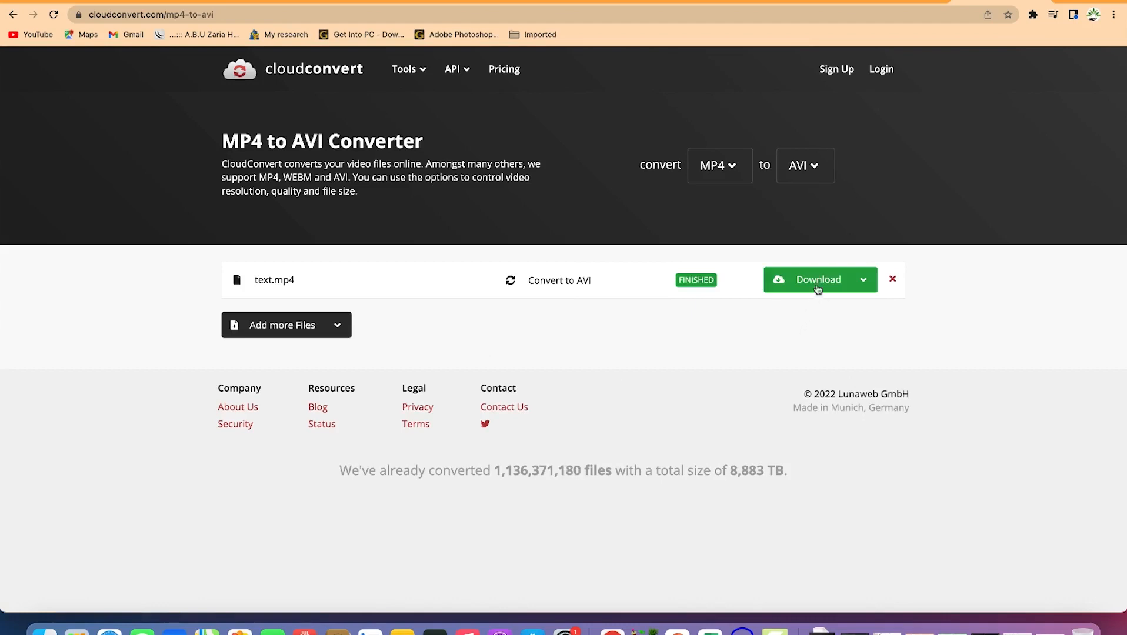
- Download the converted text.avi and open the downloaded file
click(825, 281)
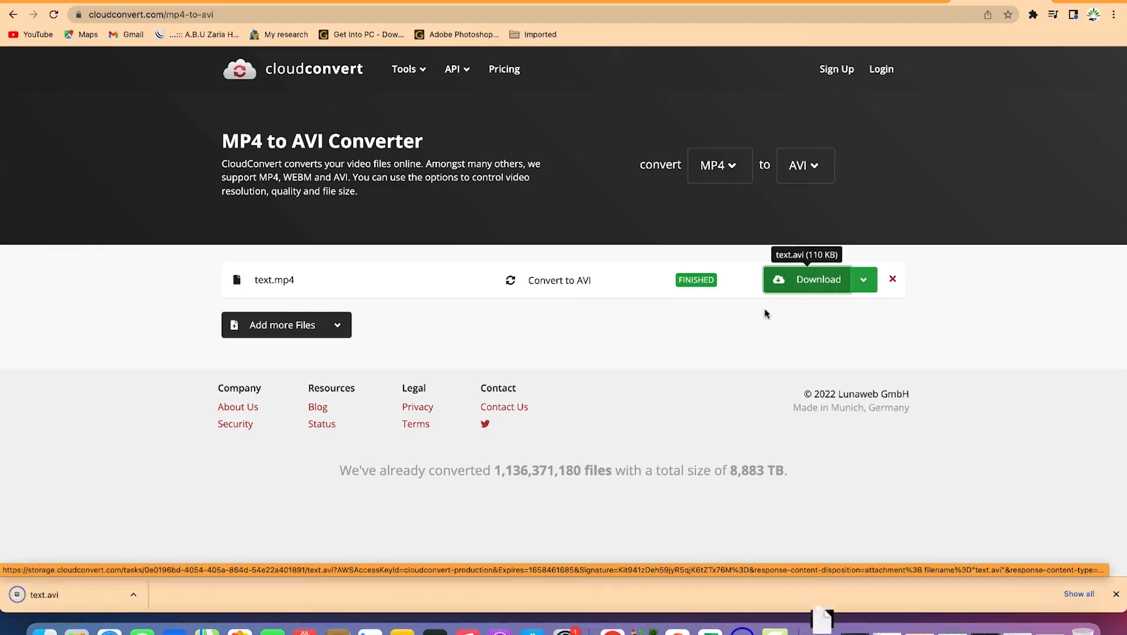
click(33, 600)
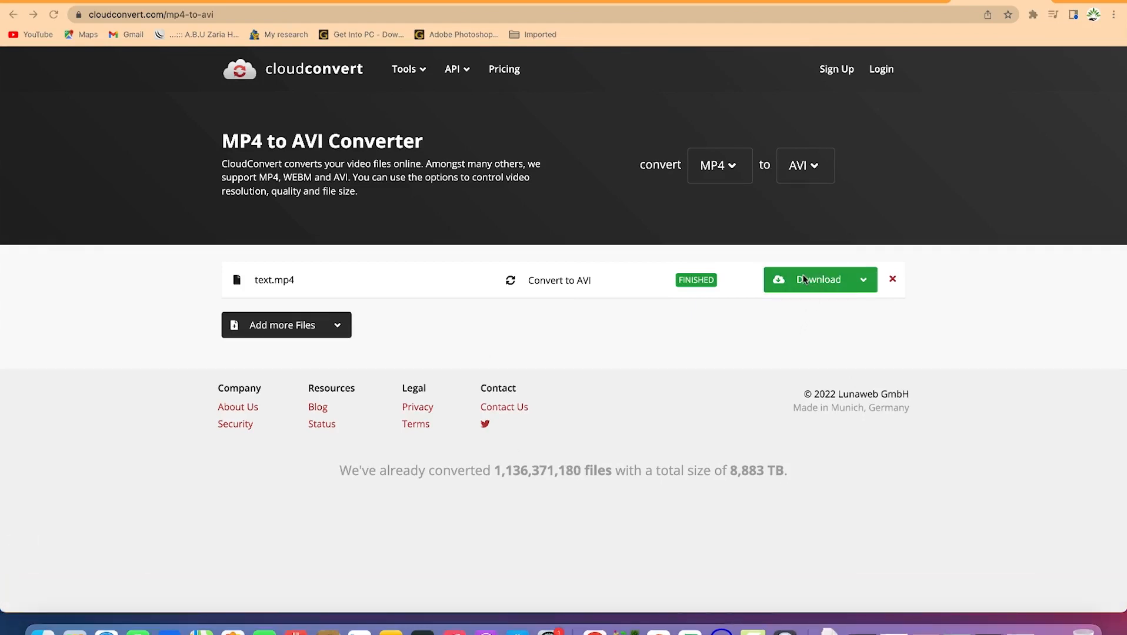